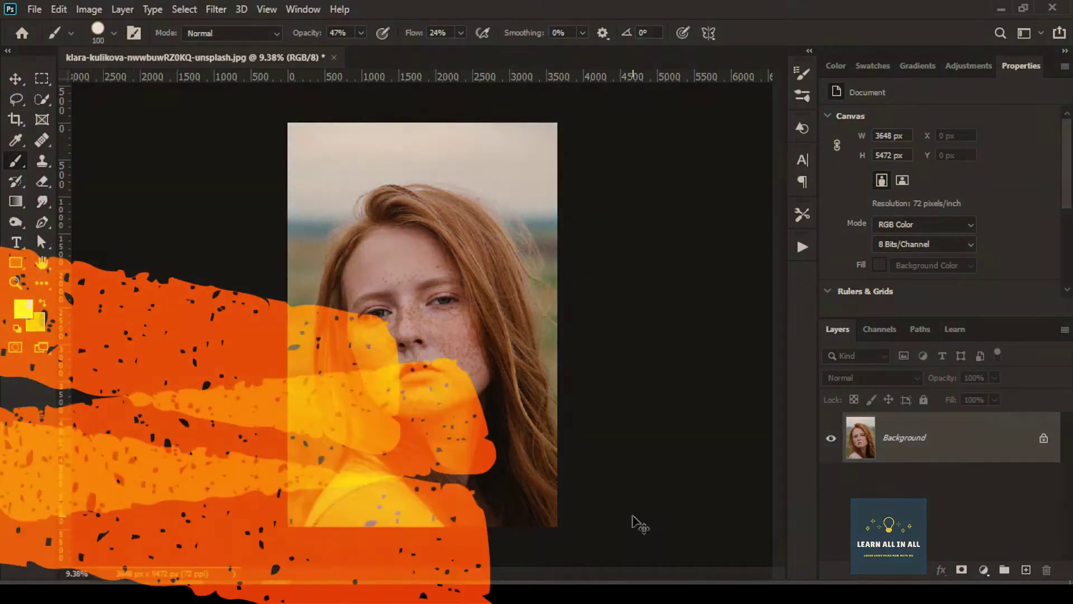
Switch from the Brush tool to the Move tool (V).
{"action": "key", "text": "v"}
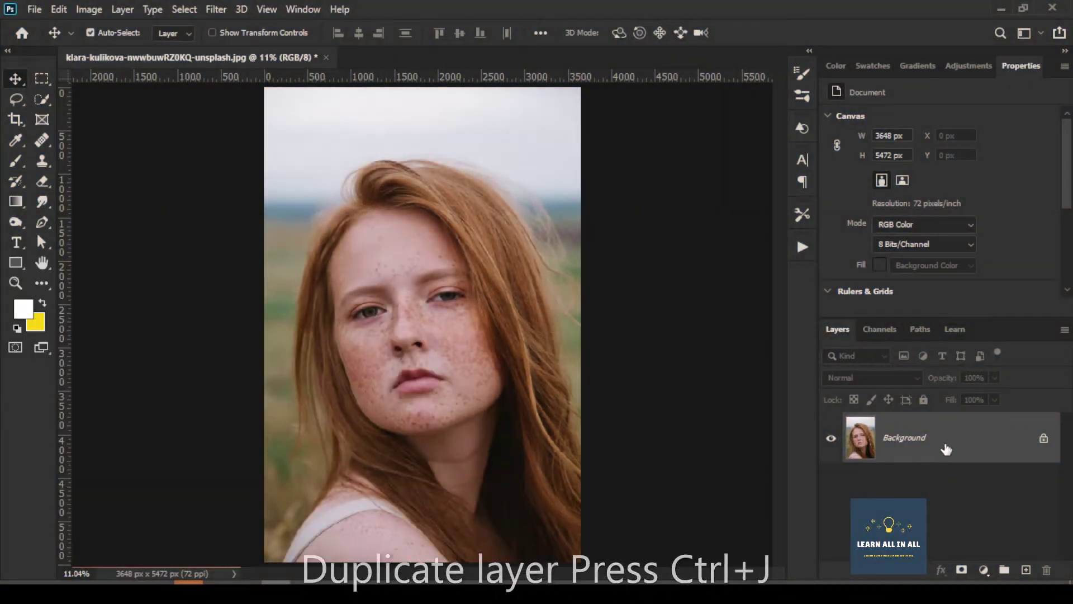
Duplicate the Background layer as 'Background copy' for blending.
{"action": "right_click", "coordinate": [966, 448]}
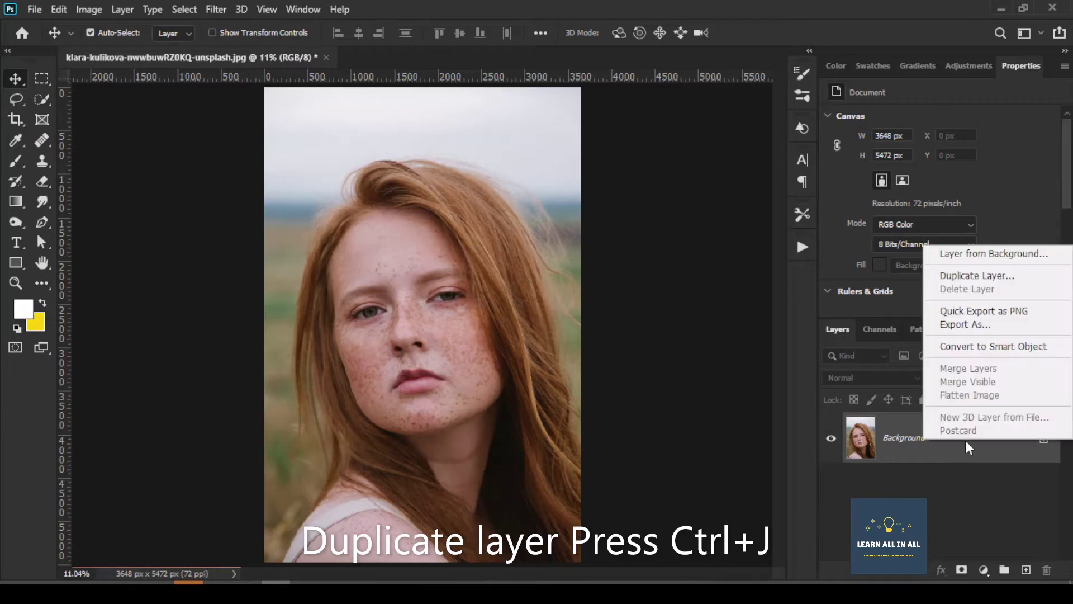
{"action": "left_click", "coordinate": [976, 274]}
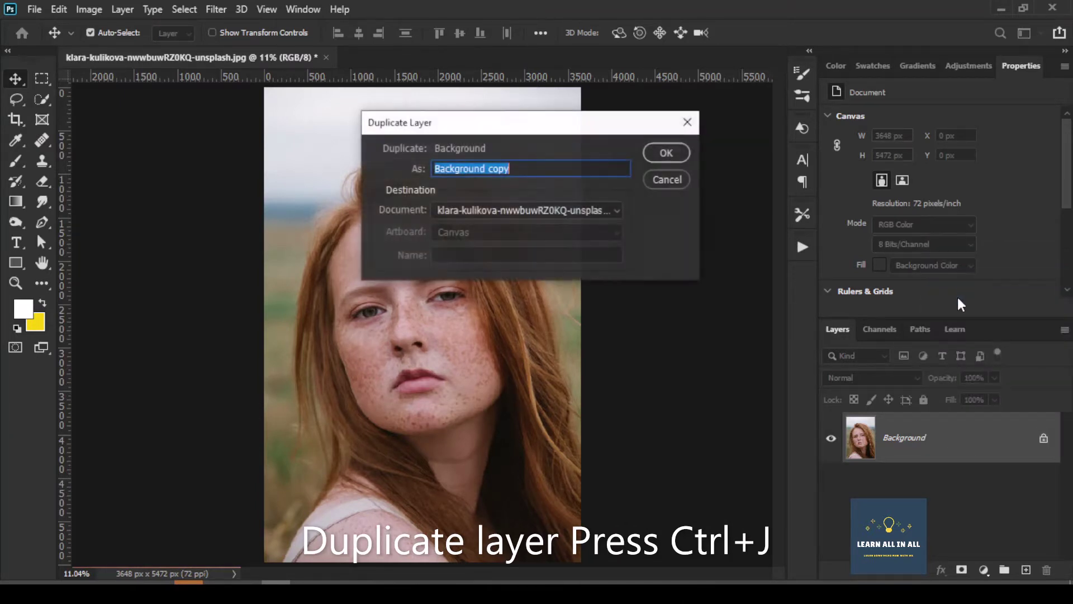
{"action": "left_click", "coordinate": [661, 149]}
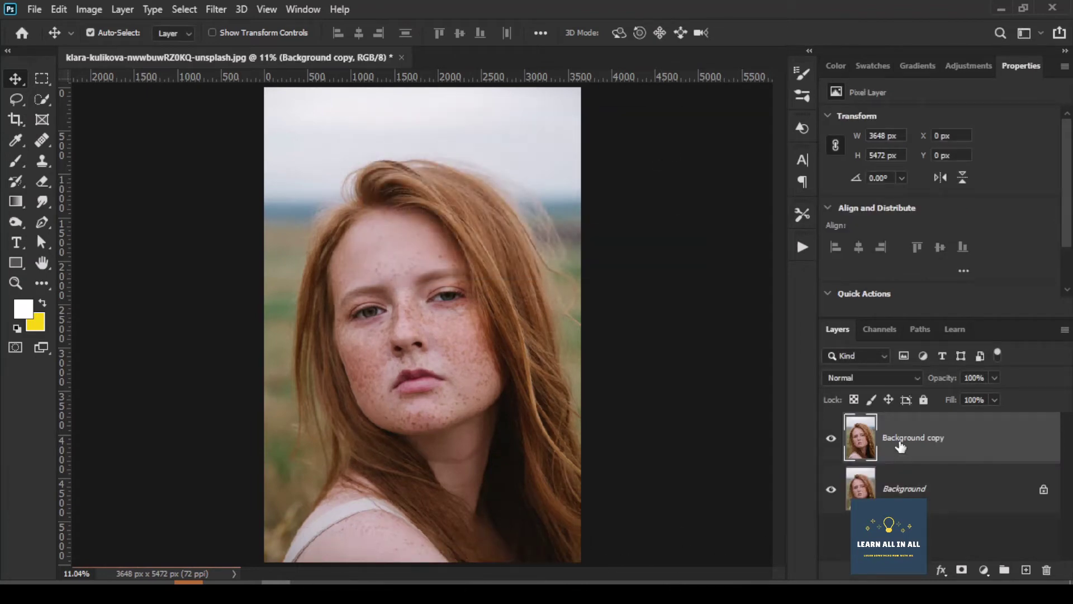
{"action": "left_click", "coordinate": [850, 380]}
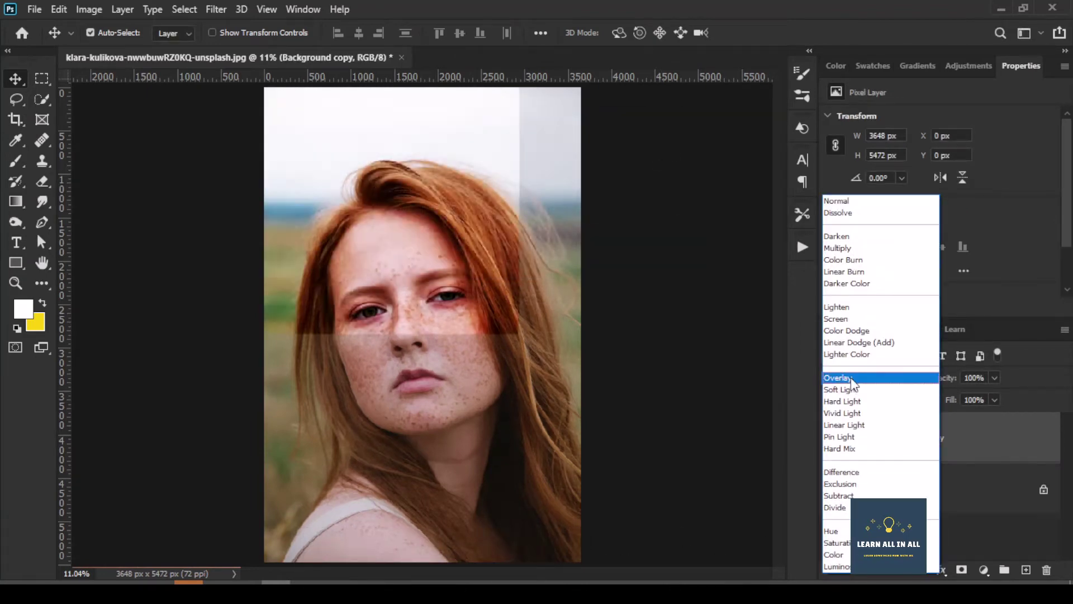
Set Background copy to Vivid Light and invert its colours to flat grey.
{"action": "left_click", "coordinate": [851, 418]}
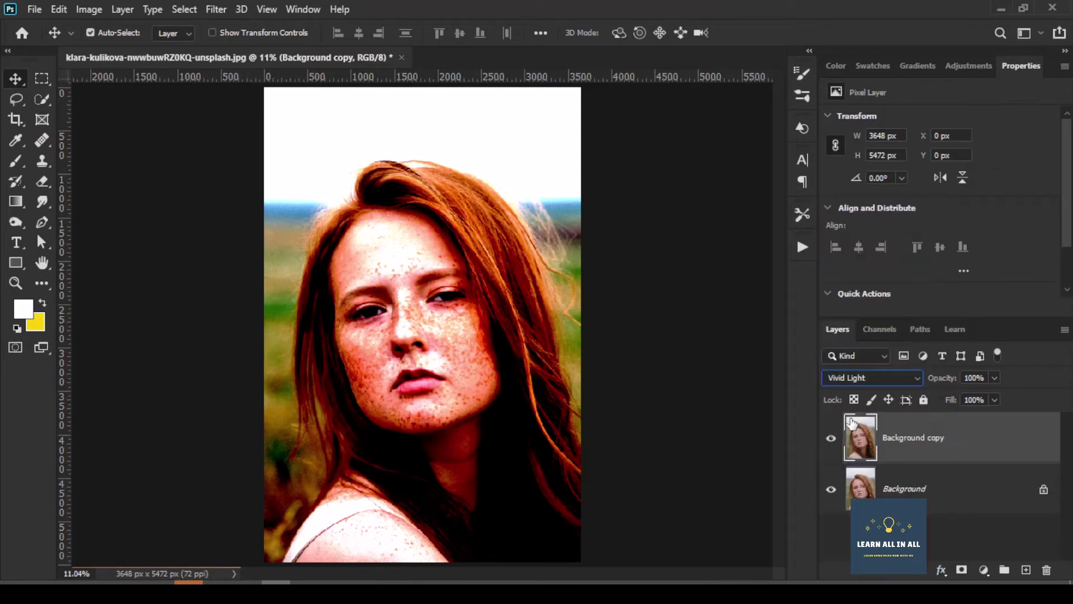
{"action": "left_click", "coordinate": [89, 6]}
{"action": "mouse_move", "coordinate": [113, 49]}
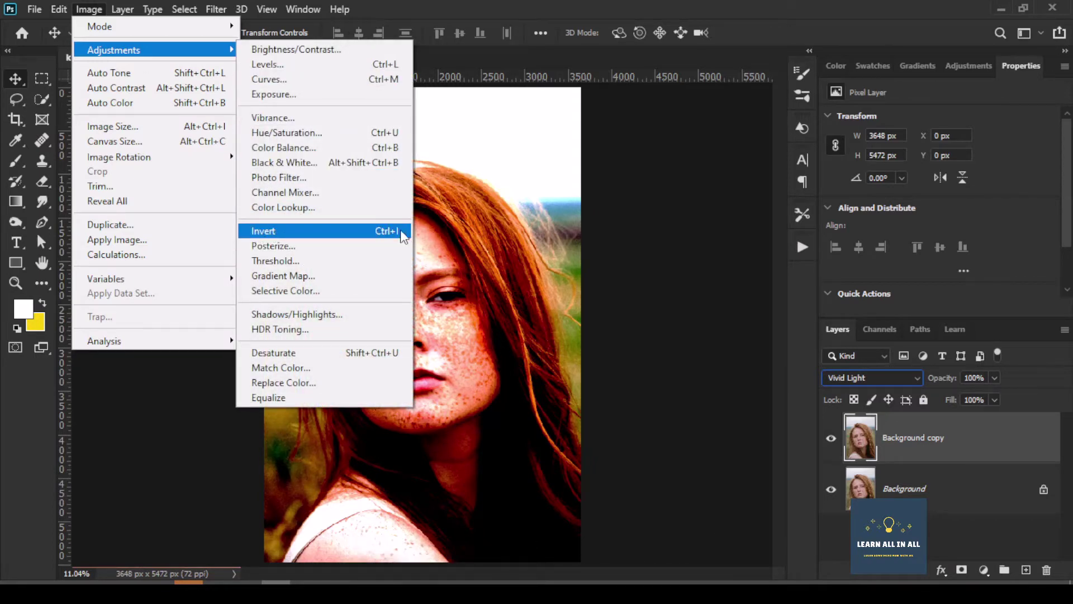
{"action": "left_click", "coordinate": [328, 231]}
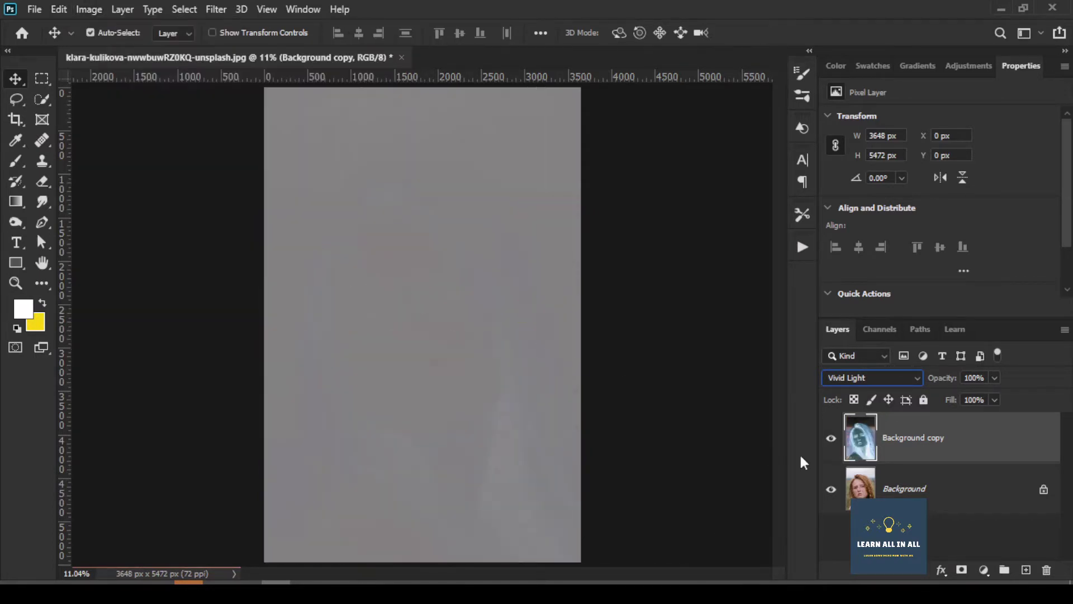
{"action": "left_click", "coordinate": [216, 11]}
{"action": "mouse_move", "coordinate": [230, 321]}
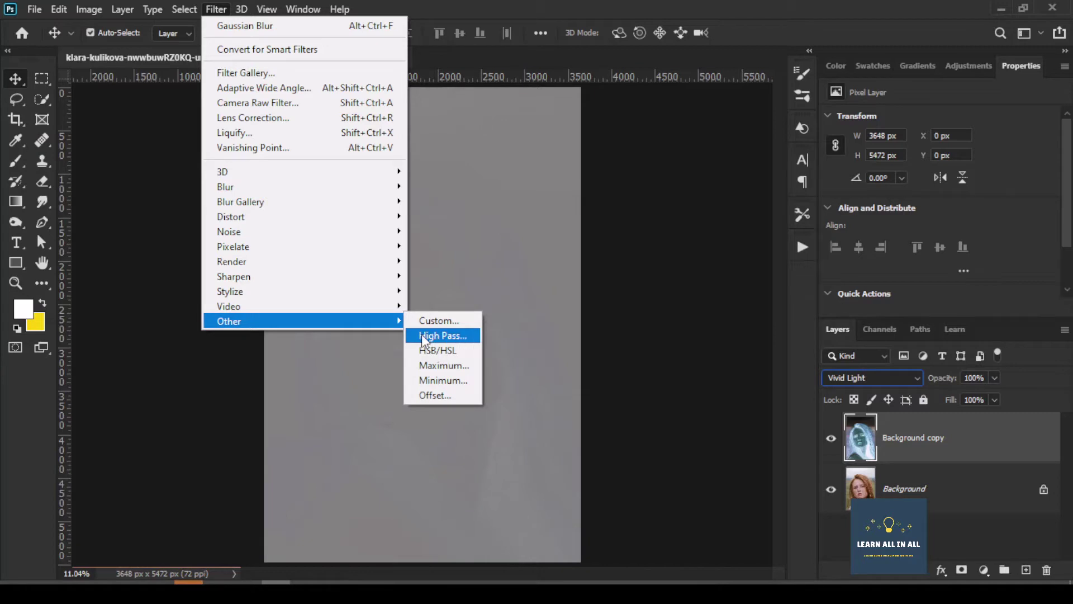
Run High Pass on Background copy with a 45.6-pixel radius.
{"action": "left_click", "coordinate": [435, 337]}
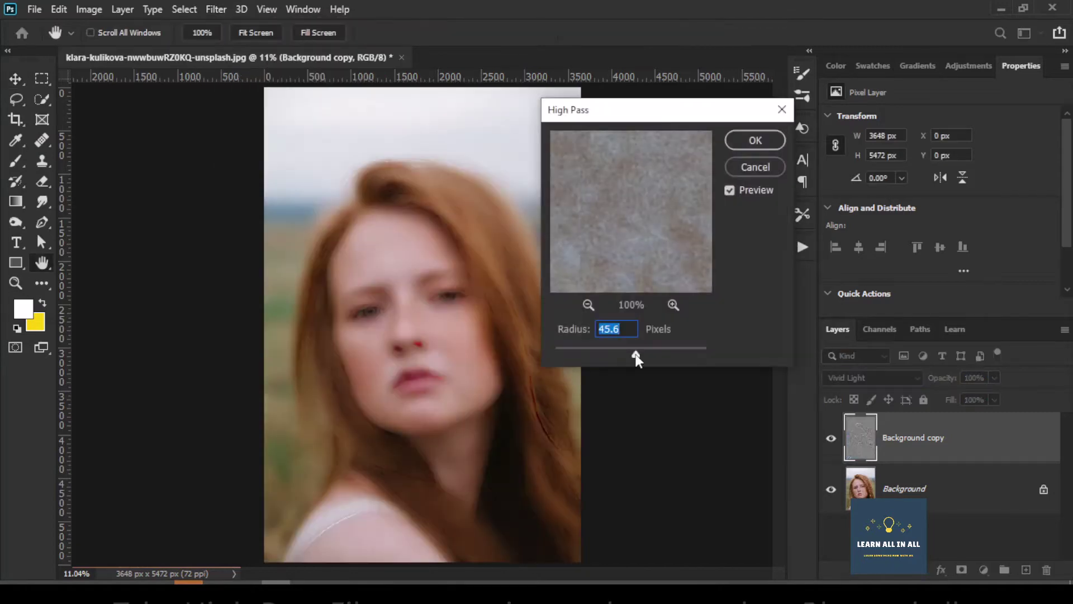
{"action": "left_click_drag", "start_coordinate": [636, 354], "coordinate": [588, 352]}
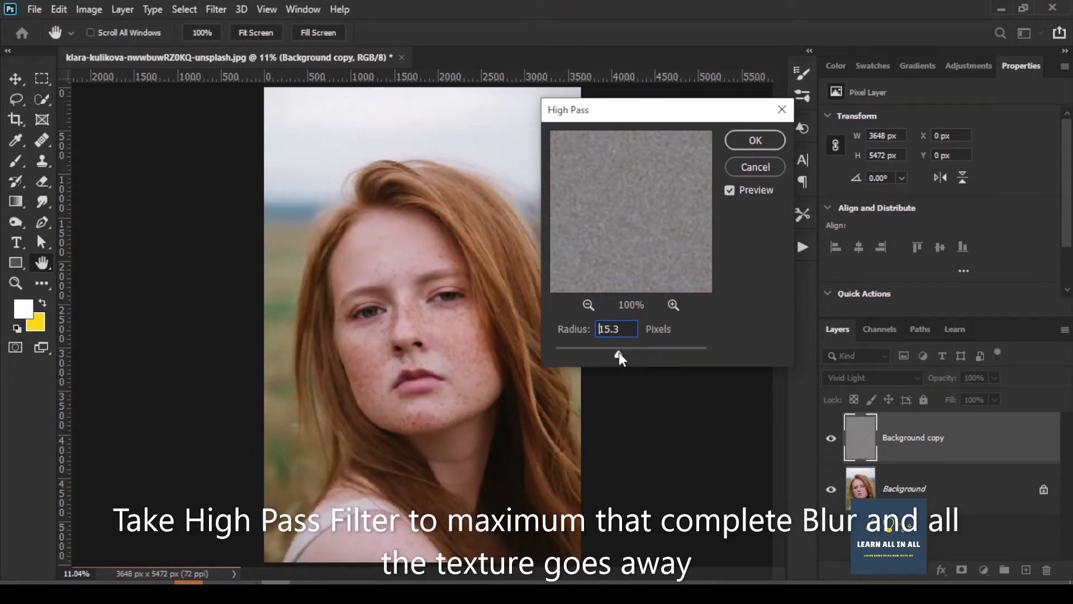
{"action": "left_click_drag", "start_coordinate": [620, 356], "coordinate": [638, 355]}
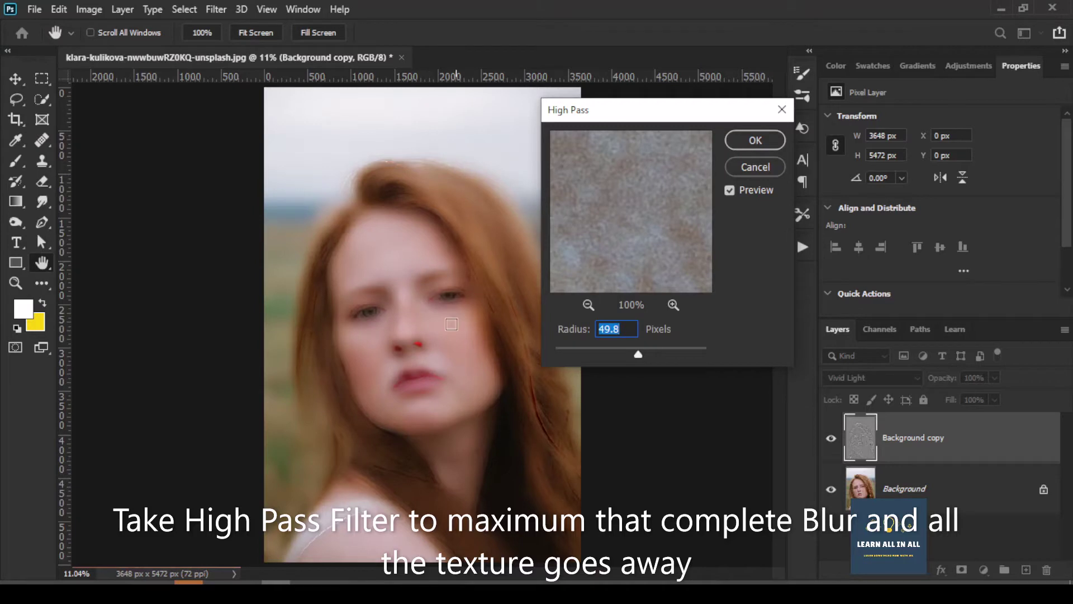
{"action": "left_click_drag", "start_coordinate": [638, 356], "coordinate": [637, 357]}
{"action": "left_click_drag", "start_coordinate": [636, 353], "coordinate": [636, 354]}
{"action": "left_click", "coordinate": [743, 142]}
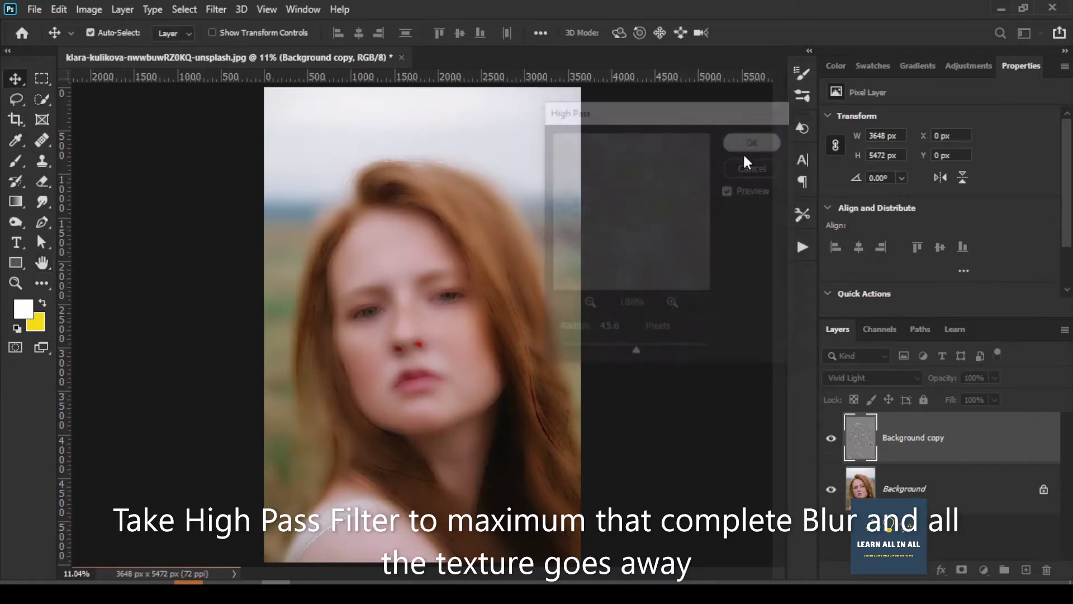
{"action": "left_click", "coordinate": [218, 10]}
{"action": "mouse_move", "coordinate": [251, 186]}
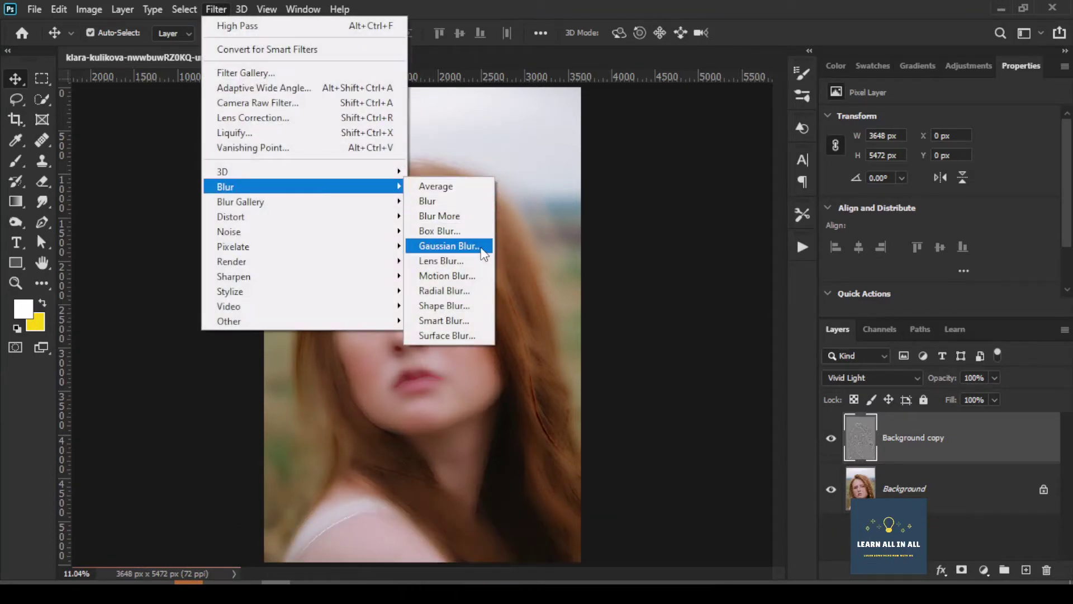
Apply a 0.1-pixel Gaussian Blur to the Background copy layer.
{"action": "left_click", "coordinate": [435, 249]}
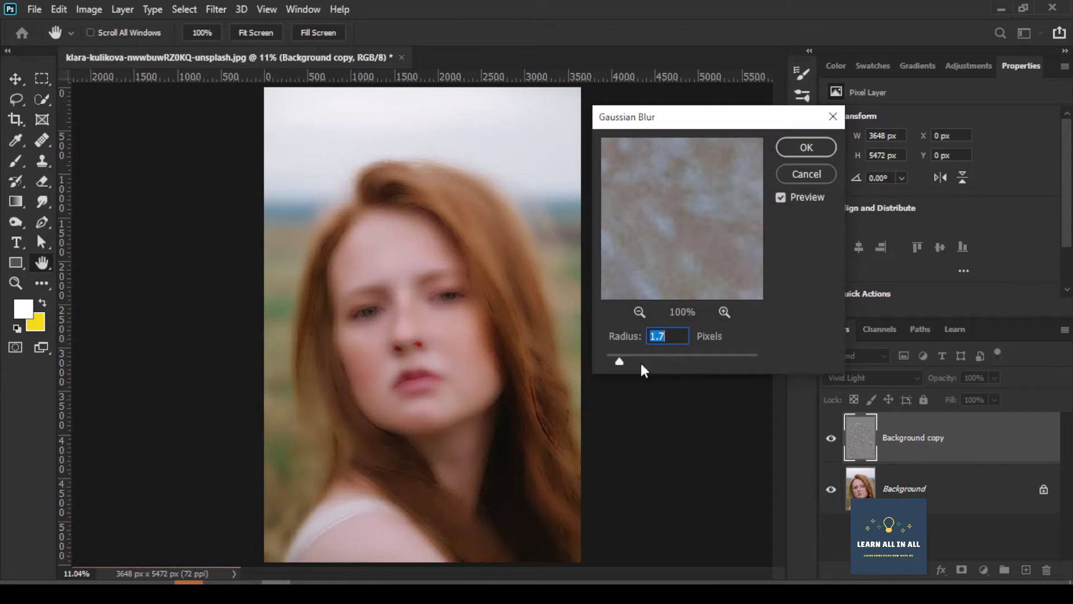
{"action": "mouse_move", "coordinate": [619, 364]}
{"action": "left_mouse_down"}
{"action": "mouse_move", "coordinate": [607, 365]}
{"action": "mouse_move", "coordinate": [619, 361]}
{"action": "left_mouse_up"}
{"action": "left_click", "coordinate": [795, 149]}
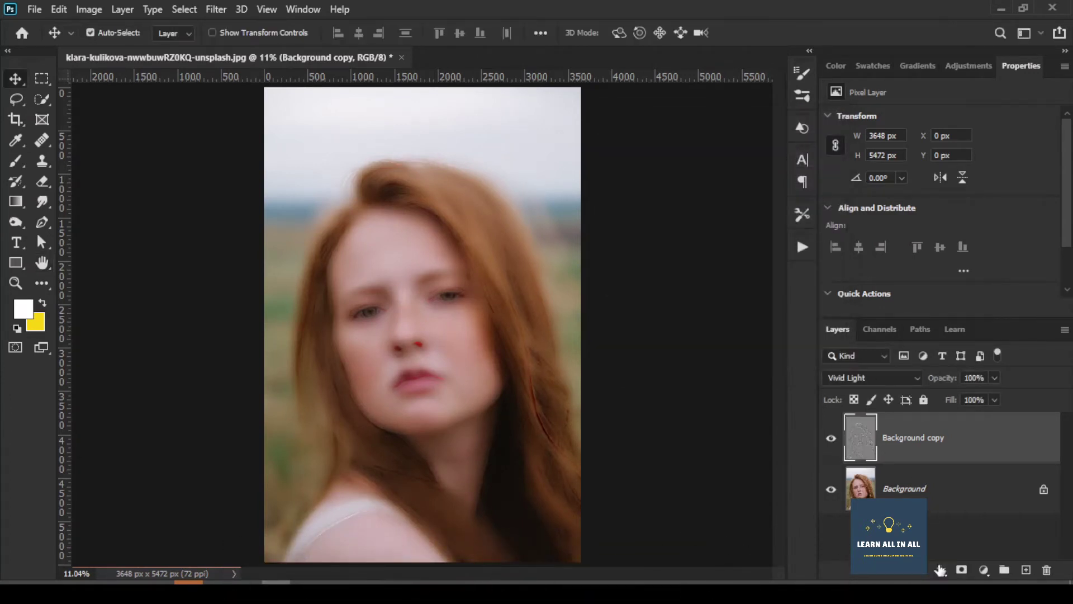
Add a layer mask to Background copy and invert it to black.
{"action": "left_click", "coordinate": [961, 570]}
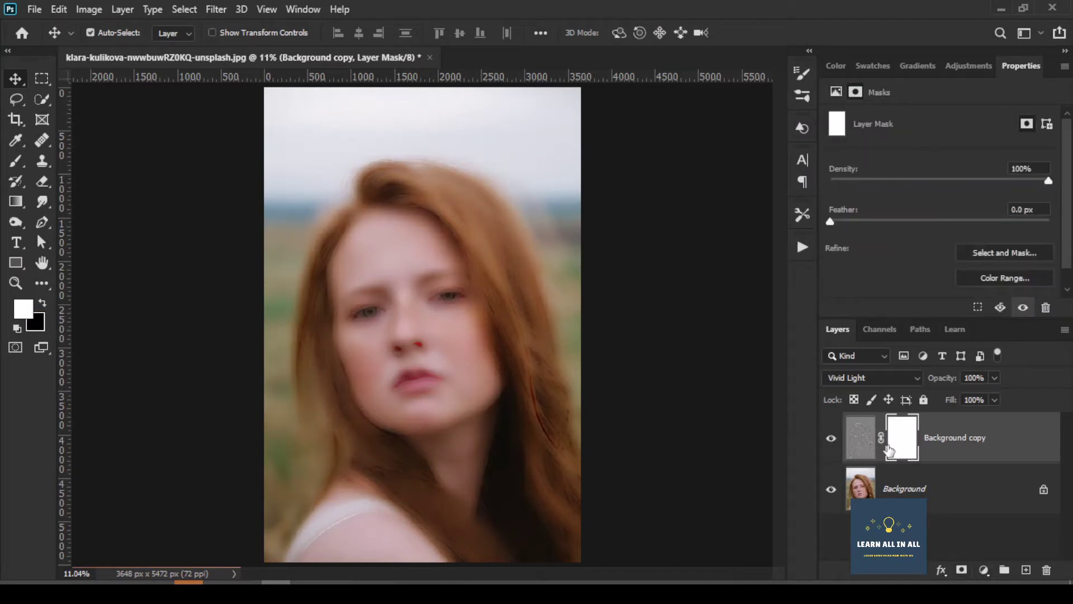
{"action": "left_click", "coordinate": [89, 9]}
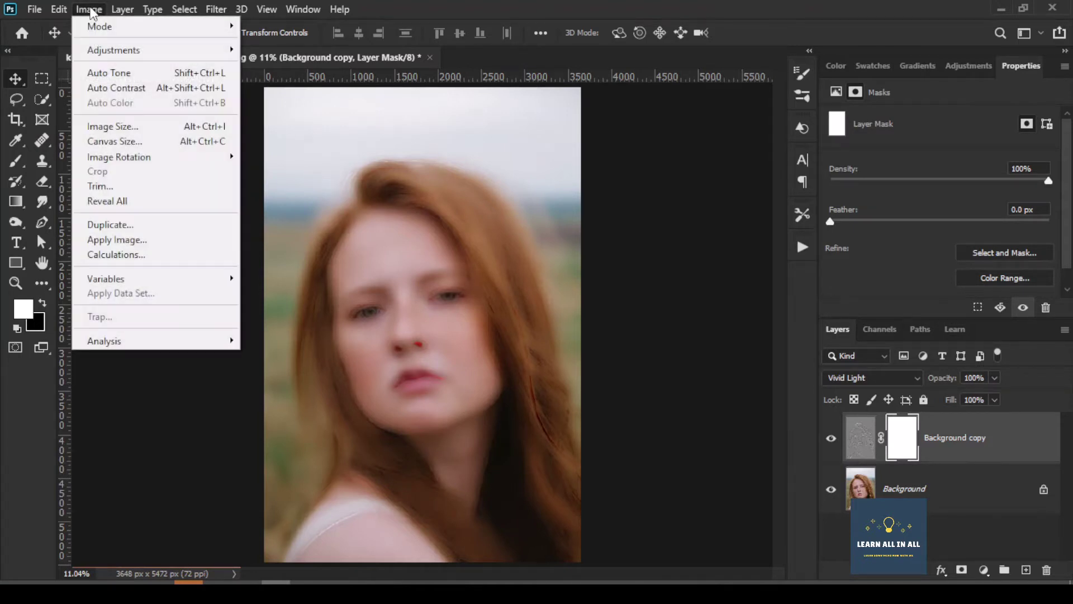
{"action": "mouse_move", "coordinate": [113, 49]}
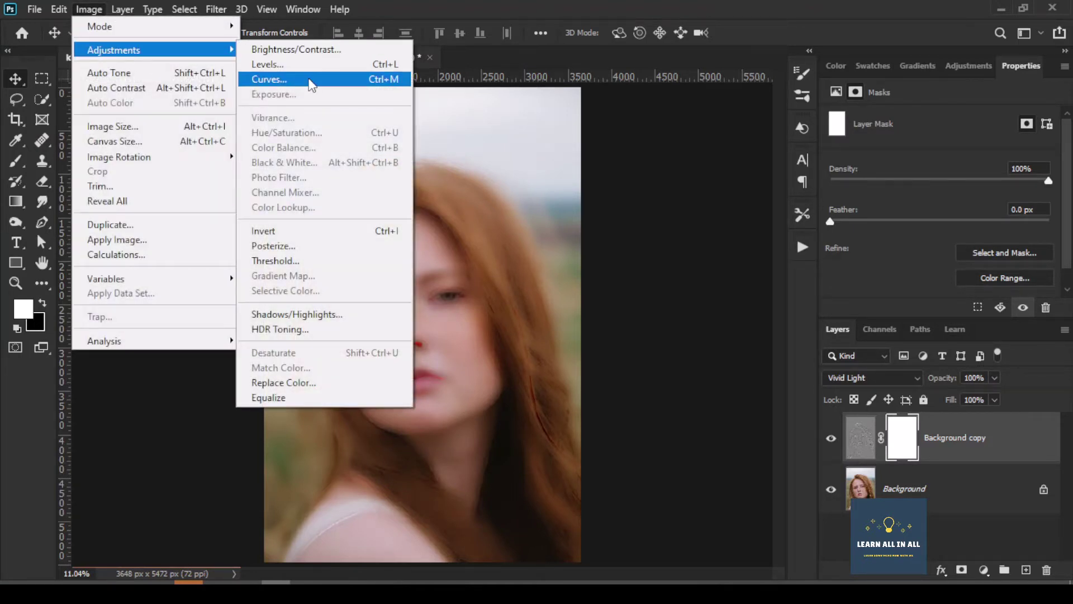
{"action": "left_click", "coordinate": [360, 234]}
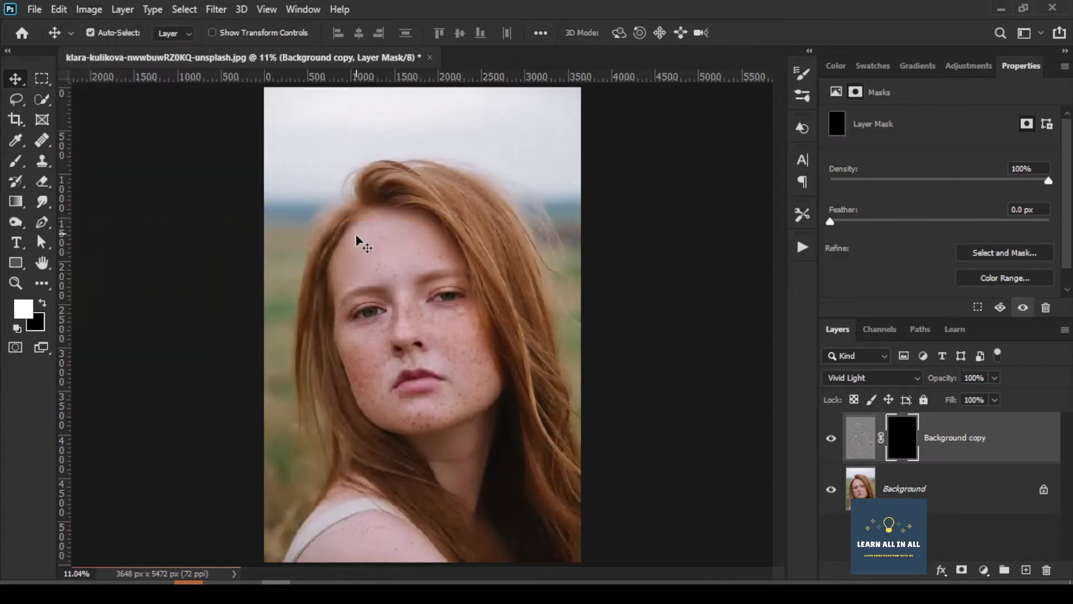
{"action": "left_click", "coordinate": [16, 162]}
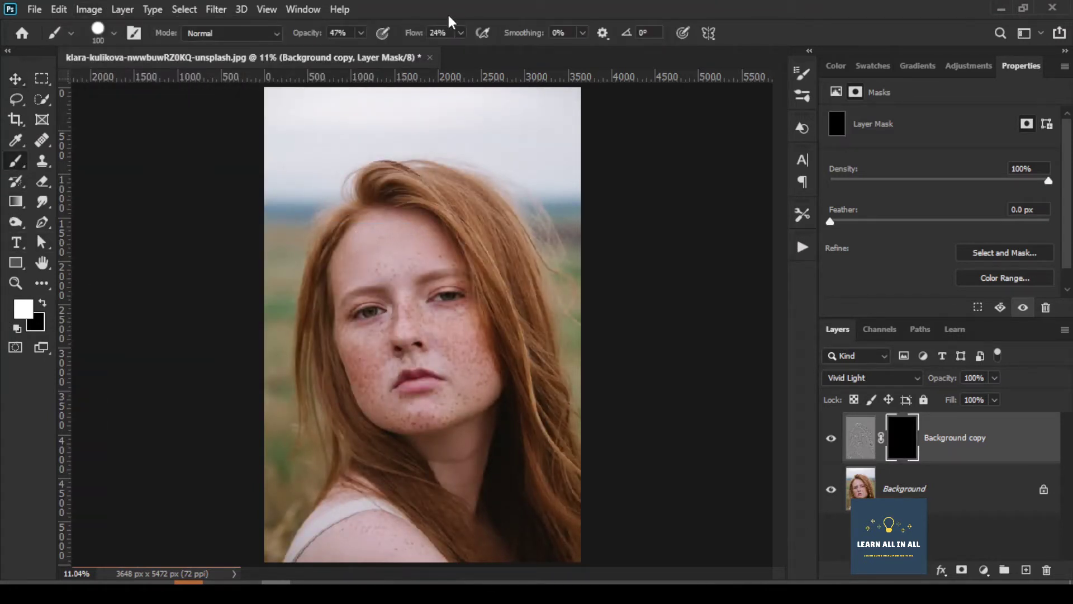
With brush flow at 24%, paint the mask white over the cheek beside the nose.
{"action": "left_click", "coordinate": [461, 32]}
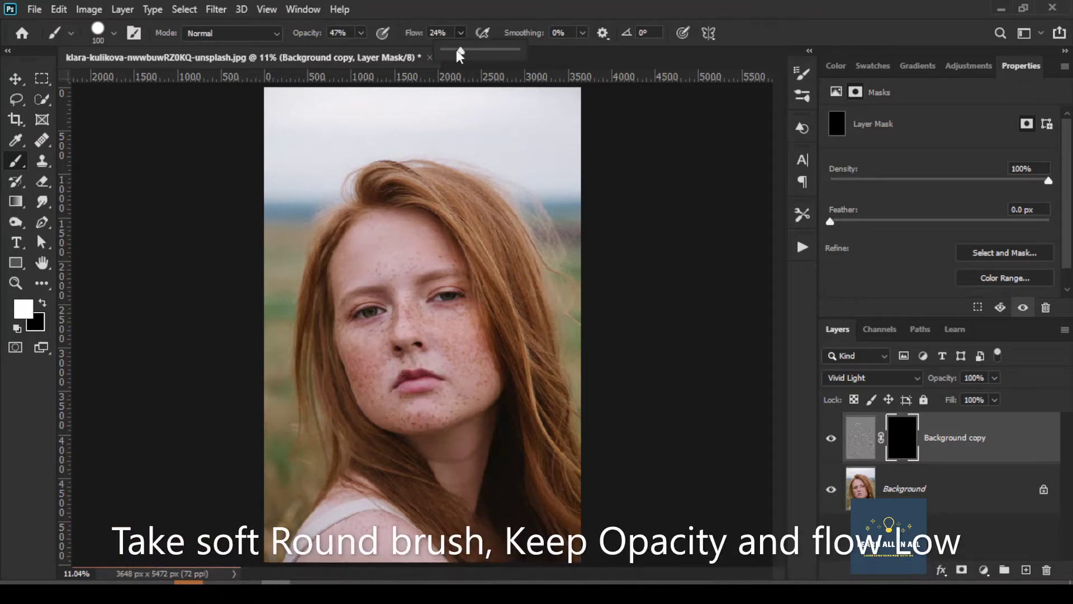
{"action": "left_click", "coordinate": [447, 4]}
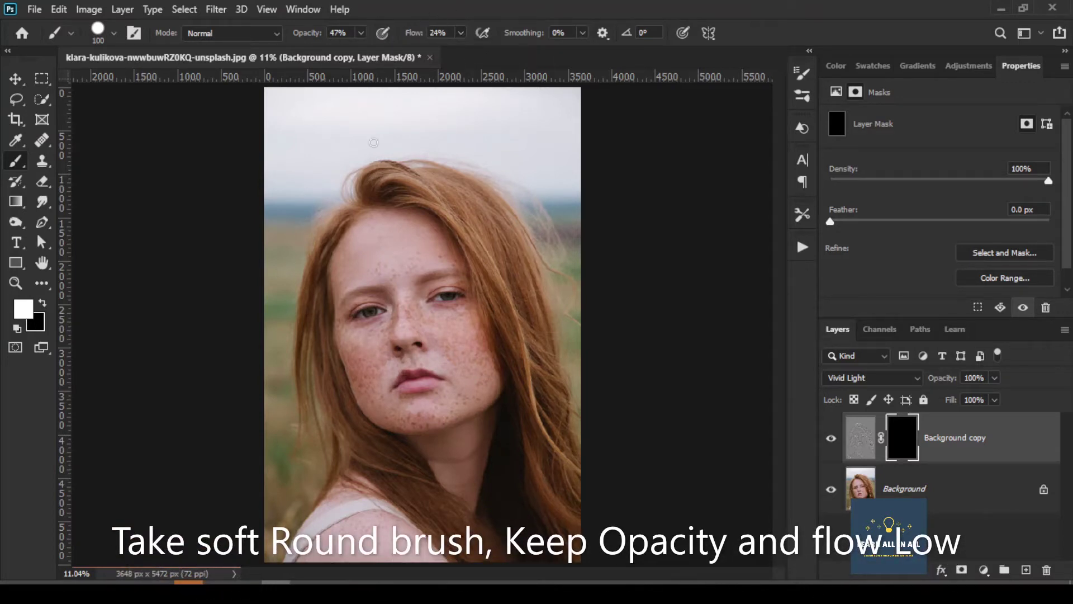
{"action": "scroll", "coordinate": [379, 324], "scroll_direction": "up", "scroll_amount": 3}
{"action": "scroll", "coordinate": [374, 336], "scroll_direction": "up", "scroll_amount": 2}
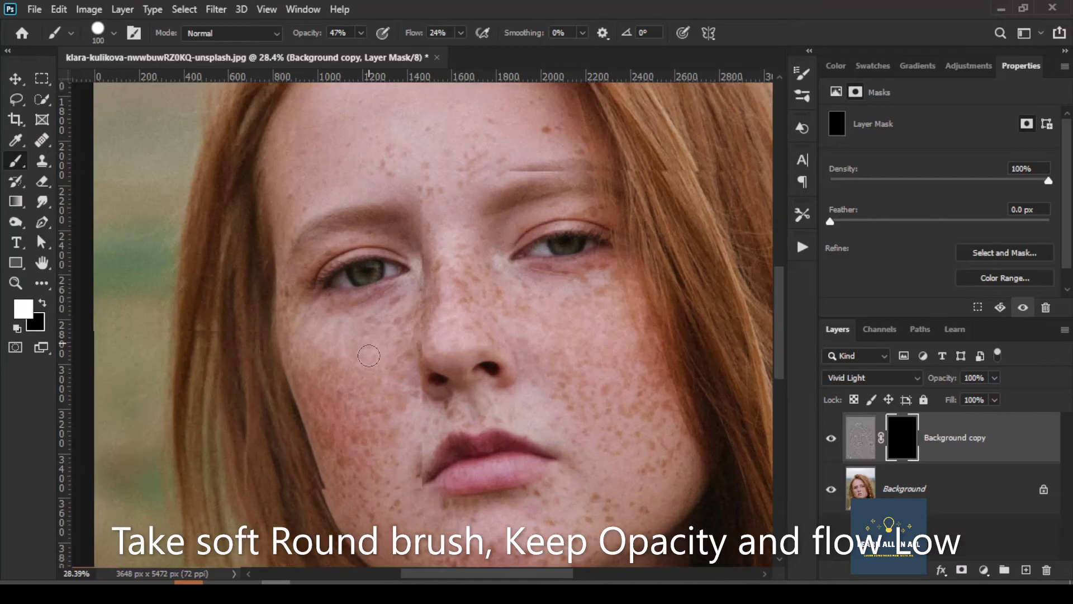
{"action": "scroll", "coordinate": [369, 355], "scroll_direction": "up", "scroll_amount": 1}
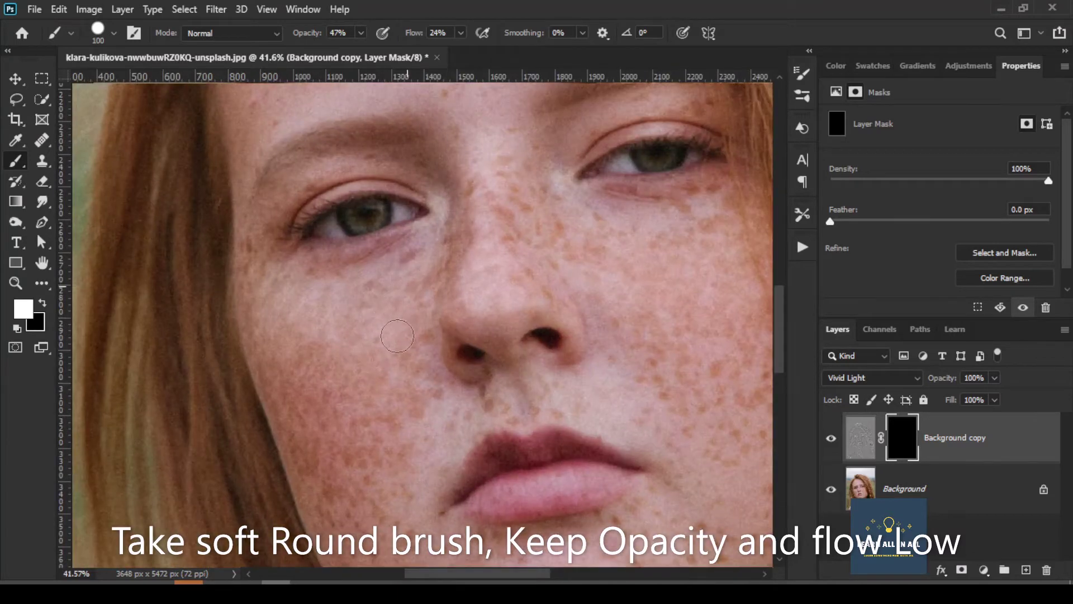
{"action": "left_click_drag", "start_coordinate": [406, 269], "coordinate": [411, 256]}
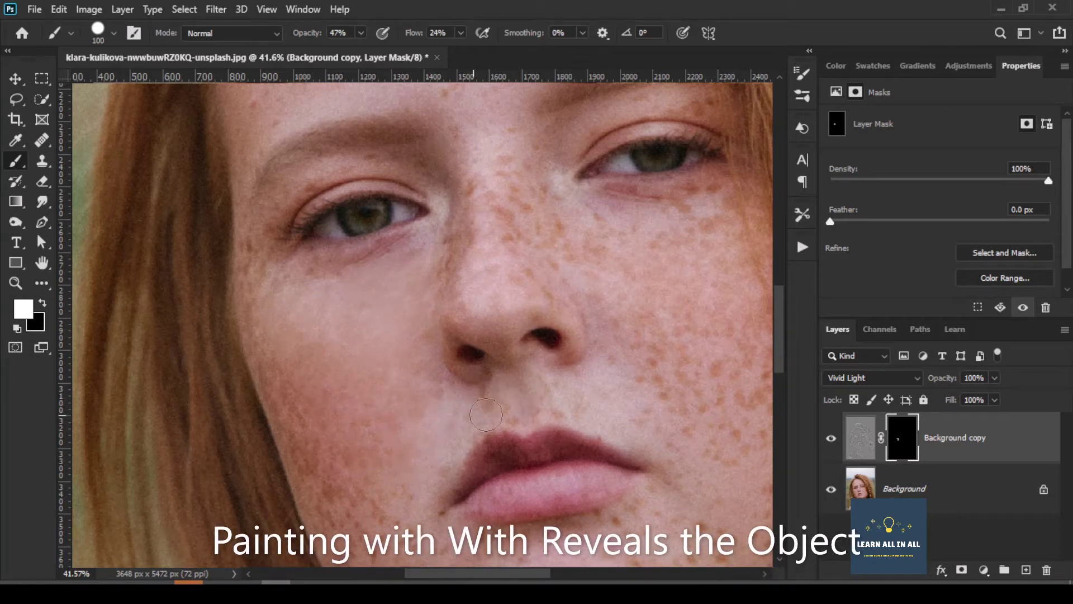
{"action": "scroll", "coordinate": [379, 458], "scroll_direction": "down", "scroll_amount": 3}
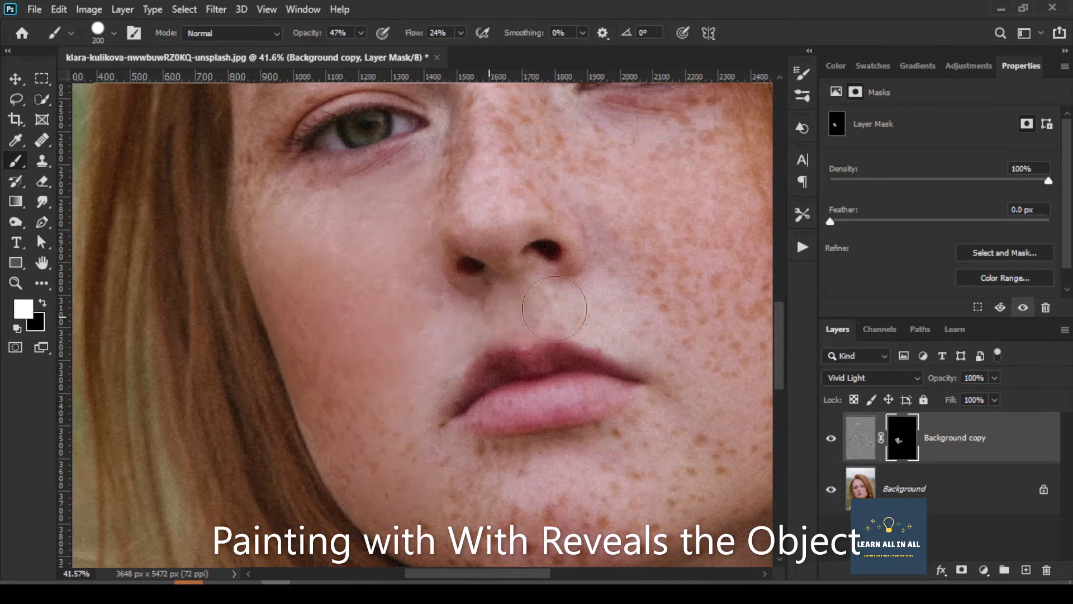
Paint smoothing over the right cheek, chin, left cheek, jaw and beside the nose.
{"action": "mouse_move", "coordinate": [576, 325]}
{"action": "left_mouse_down"}
{"action": "mouse_move", "coordinate": [641, 232]}
{"action": "mouse_move", "coordinate": [688, 257]}
{"action": "mouse_move", "coordinate": [659, 212]}
{"action": "mouse_move", "coordinate": [633, 282]}
{"action": "mouse_move", "coordinate": [704, 330]}
{"action": "mouse_move", "coordinate": [734, 272]}
{"action": "left_mouse_up"}
{"action": "mouse_move", "coordinate": [715, 447]}
{"action": "left_mouse_down"}
{"action": "mouse_move", "coordinate": [623, 481]}
{"action": "mouse_move", "coordinate": [475, 503]}
{"action": "left_mouse_up"}
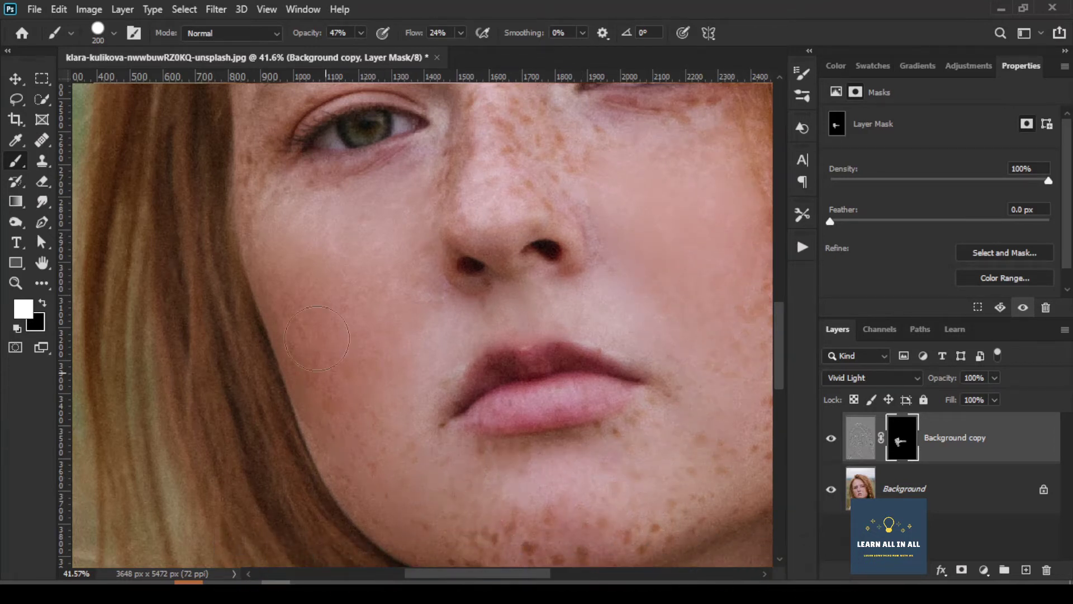
{"action": "left_click_drag", "start_coordinate": [317, 338], "coordinate": [340, 424]}
{"action": "mouse_move", "coordinate": [426, 332]}
{"action": "left_mouse_down"}
{"action": "mouse_move", "coordinate": [434, 375]}
{"action": "mouse_move", "coordinate": [358, 454]}
{"action": "left_mouse_up"}
{"action": "left_click_drag", "start_coordinate": [481, 195], "coordinate": [492, 167]}
{"action": "scroll", "coordinate": [492, 167], "scroll_direction": "down", "scroll_amount": 3, "text": "alt"}
{"action": "scroll", "coordinate": [498, 268], "scroll_direction": "up", "scroll_amount": 2}
{"action": "scroll", "coordinate": [499, 268], "scroll_direction": "up", "scroll_amount": 1, "text": "alt"}
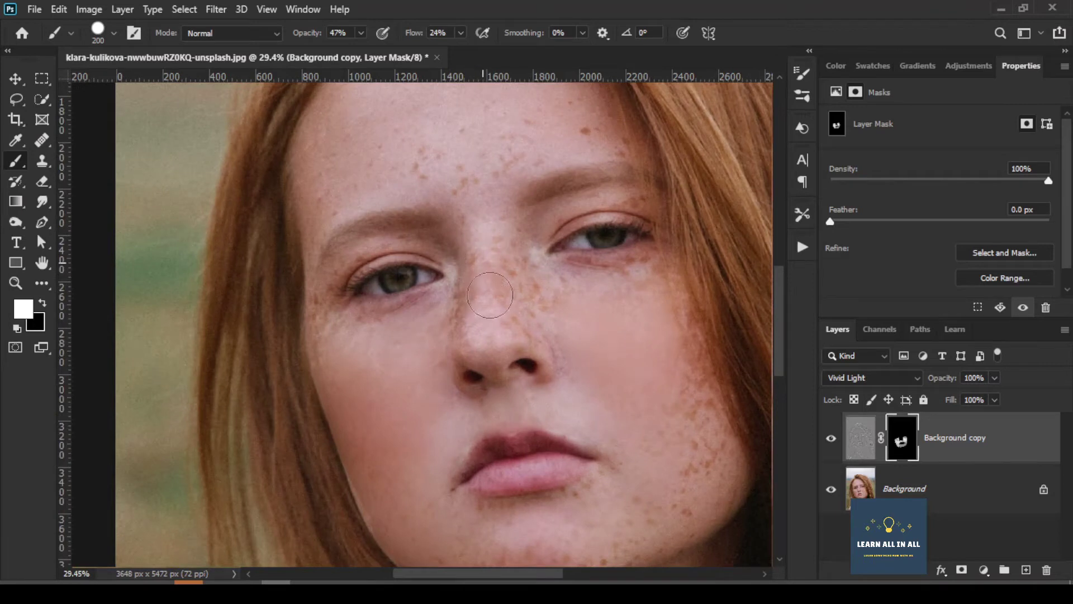
With a smaller brush, soften under both eyes and the crease beside the nose.
{"action": "key", "text": "["}
{"action": "key", "text": "["}
{"action": "key", "text": "["}
{"action": "scroll", "coordinate": [522, 317], "scroll_direction": "up", "scroll_amount": 2, "text": "alt"}
{"action": "scroll", "coordinate": [519, 298], "scroll_direction": "up", "scroll_amount": 2, "text": "alt"}
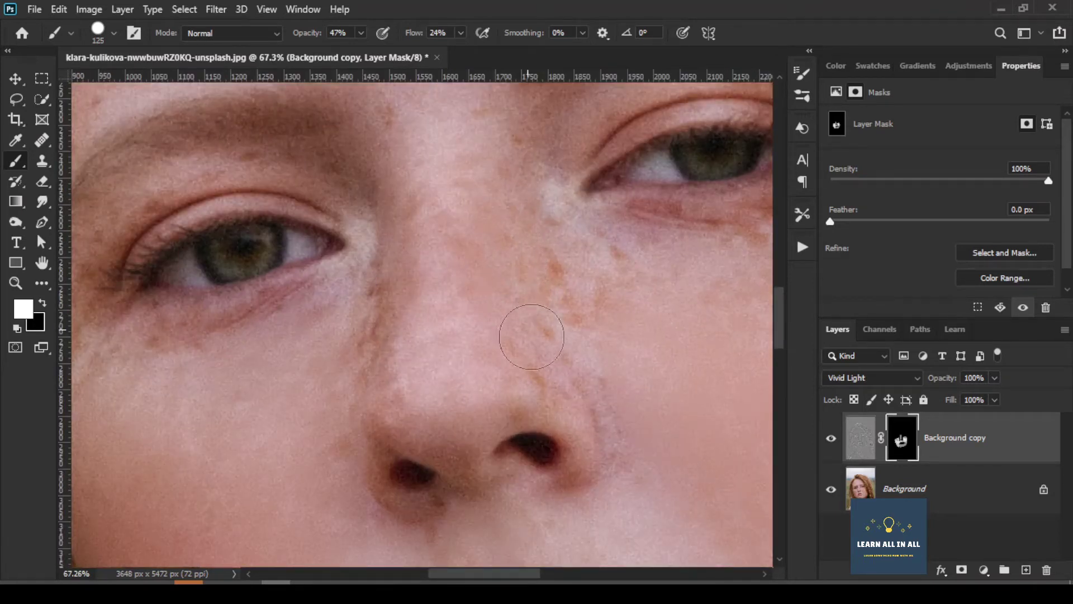
{"action": "left_click_drag", "start_coordinate": [632, 265], "coordinate": [647, 251]}
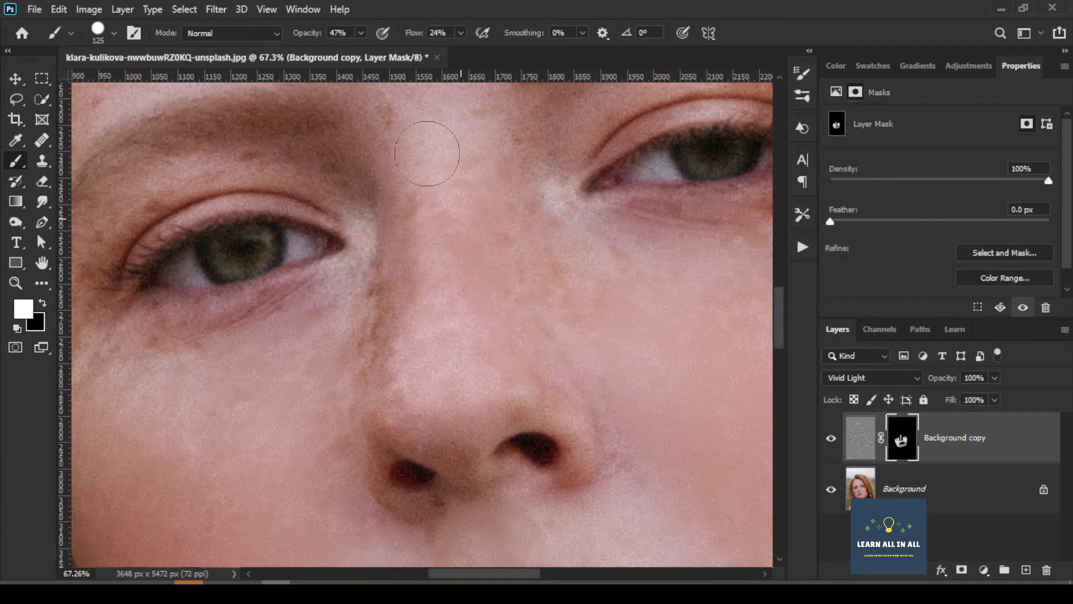
{"action": "left_click_drag", "start_coordinate": [402, 262], "coordinate": [378, 384]}
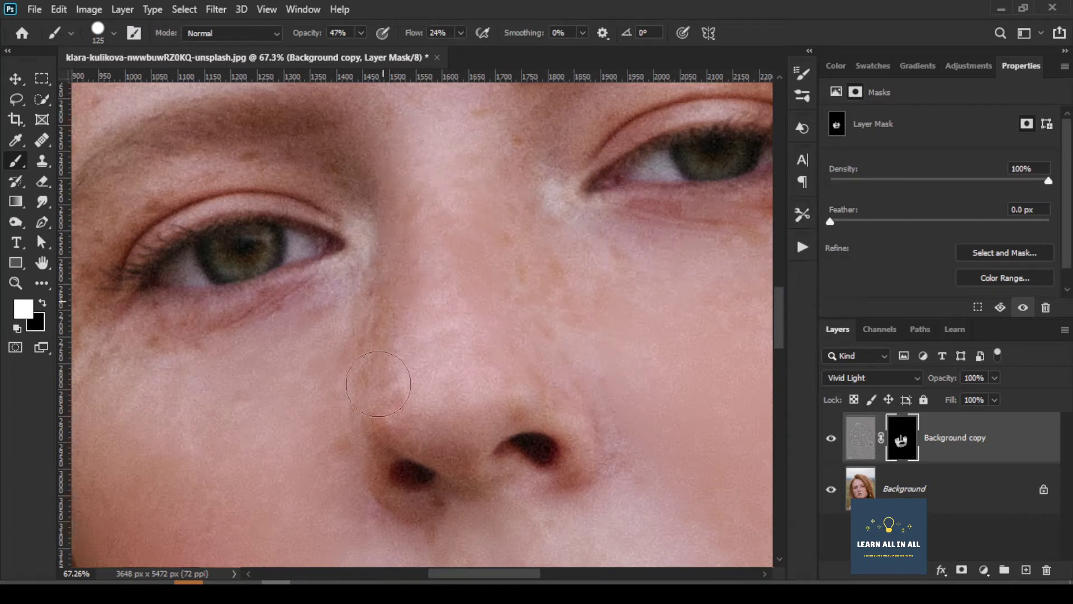
{"action": "left_click_drag", "start_coordinate": [201, 346], "coordinate": [319, 329]}
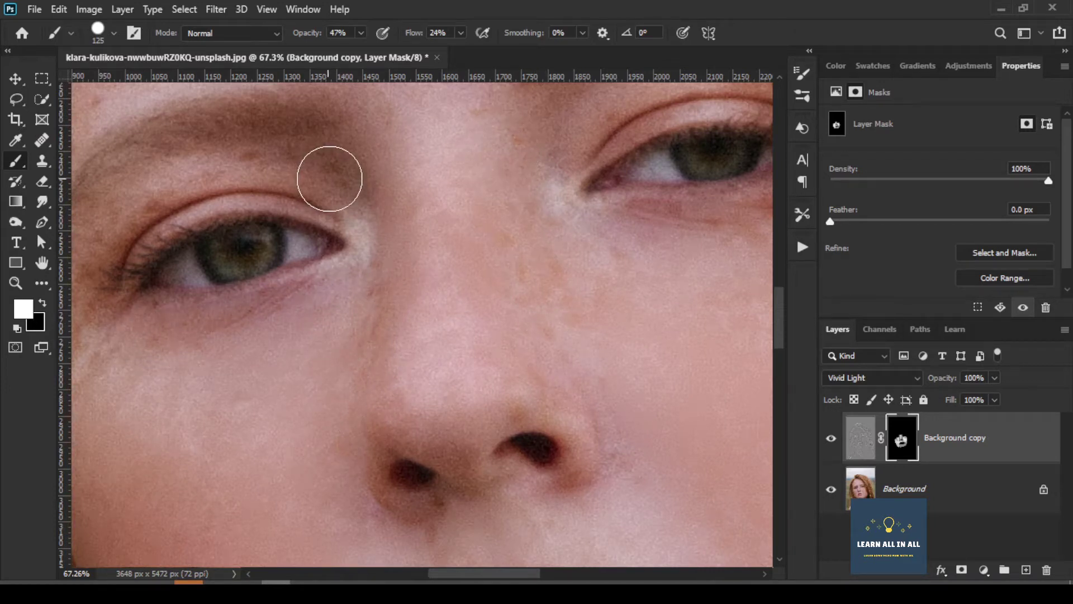
{"action": "scroll", "coordinate": [329, 179], "scroll_direction": "down", "scroll_amount": 5}
{"action": "scroll", "coordinate": [307, 457], "scroll_direction": "up", "scroll_amount": 2}
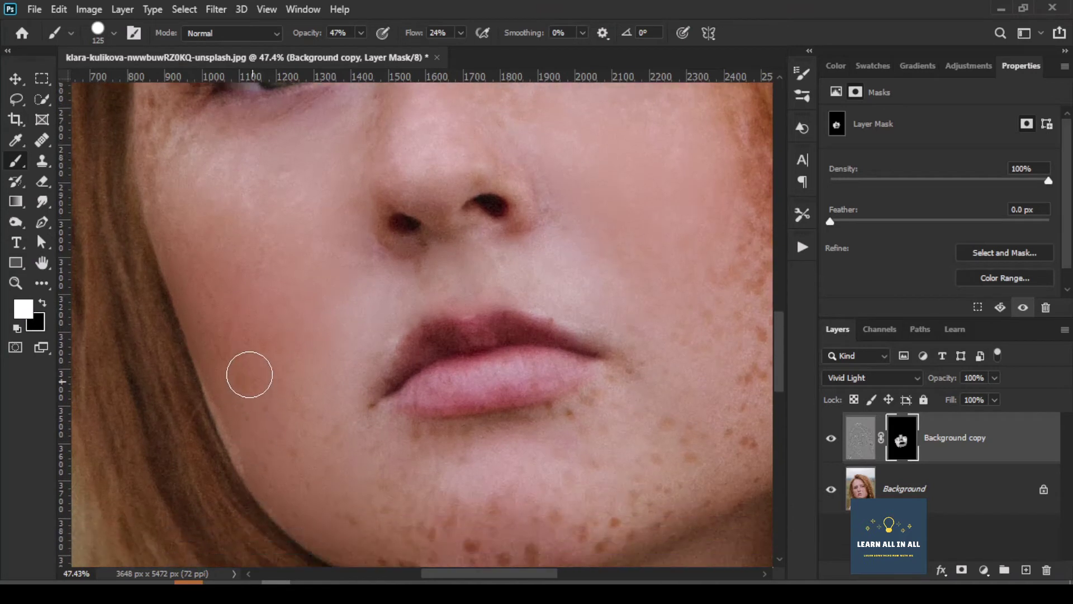
Smooth the left cheek toward the lip corner and the chin up the right cheek.
{"action": "mouse_move", "coordinate": [274, 439]}
{"action": "left_mouse_down"}
{"action": "mouse_move", "coordinate": [378, 442]}
{"action": "mouse_move", "coordinate": [460, 529]}
{"action": "left_mouse_up"}
{"action": "scroll", "coordinate": [475, 520], "scroll_direction": "down", "scroll_amount": 3}
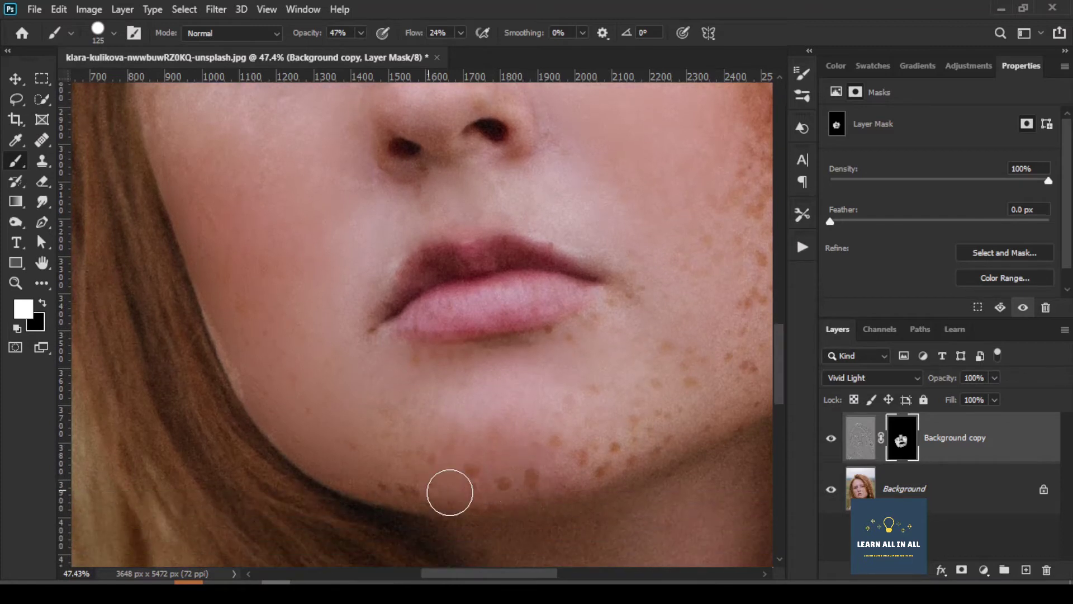
{"action": "mouse_move", "coordinate": [517, 470]}
{"action": "left_mouse_down"}
{"action": "mouse_move", "coordinate": [620, 426]}
{"action": "mouse_move", "coordinate": [656, 369]}
{"action": "mouse_move", "coordinate": [656, 334]}
{"action": "mouse_move", "coordinate": [601, 323]}
{"action": "mouse_move", "coordinate": [498, 371]}
{"action": "mouse_move", "coordinate": [381, 371]}
{"action": "mouse_move", "coordinate": [364, 436]}
{"action": "mouse_move", "coordinate": [394, 491]}
{"action": "mouse_move", "coordinate": [510, 481]}
{"action": "mouse_move", "coordinate": [539, 448]}
{"action": "mouse_move", "coordinate": [602, 448]}
{"action": "mouse_move", "coordinate": [613, 436]}
{"action": "left_mouse_up"}
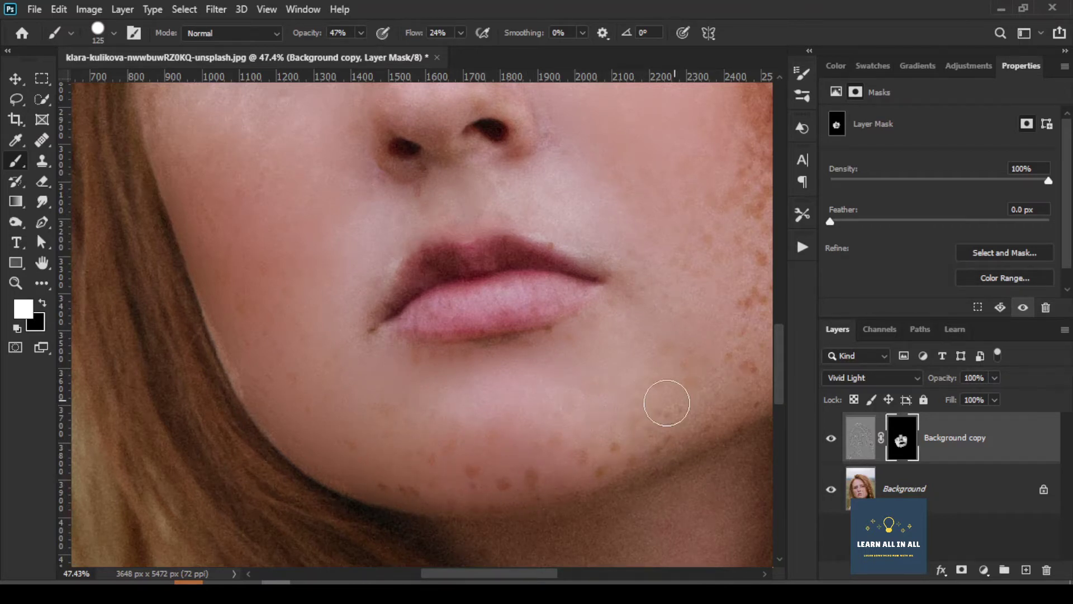
{"action": "scroll", "coordinate": [706, 374], "scroll_direction": "down", "scroll_amount": 3, "text": "alt"}
{"action": "scroll", "coordinate": [705, 375], "scroll_direction": "up", "scroll_amount": 3}
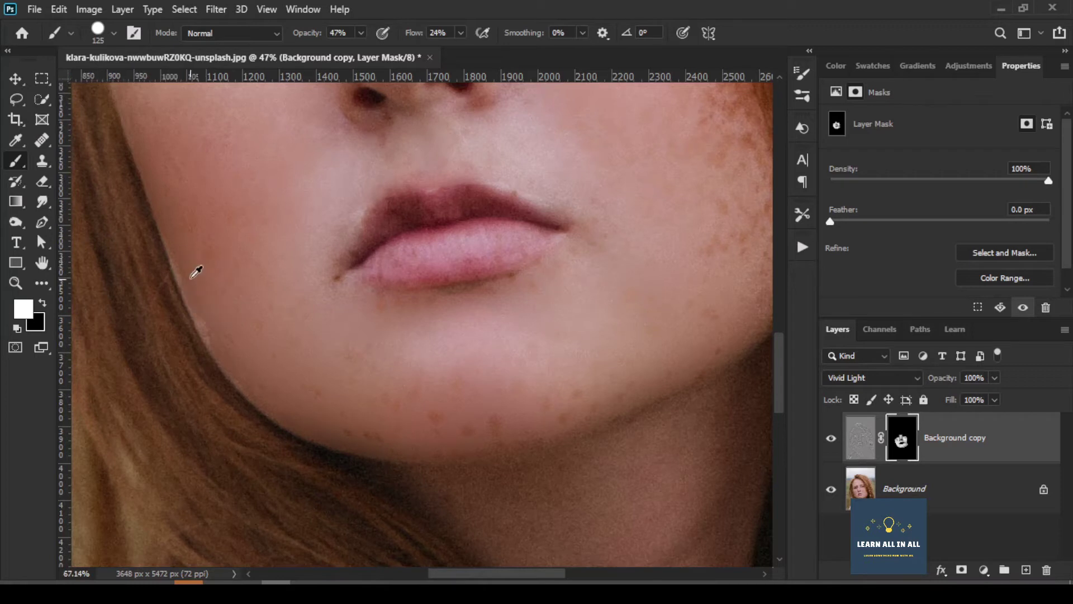
{"action": "scroll", "coordinate": [196, 271], "scroll_direction": "up", "scroll_amount": 2}
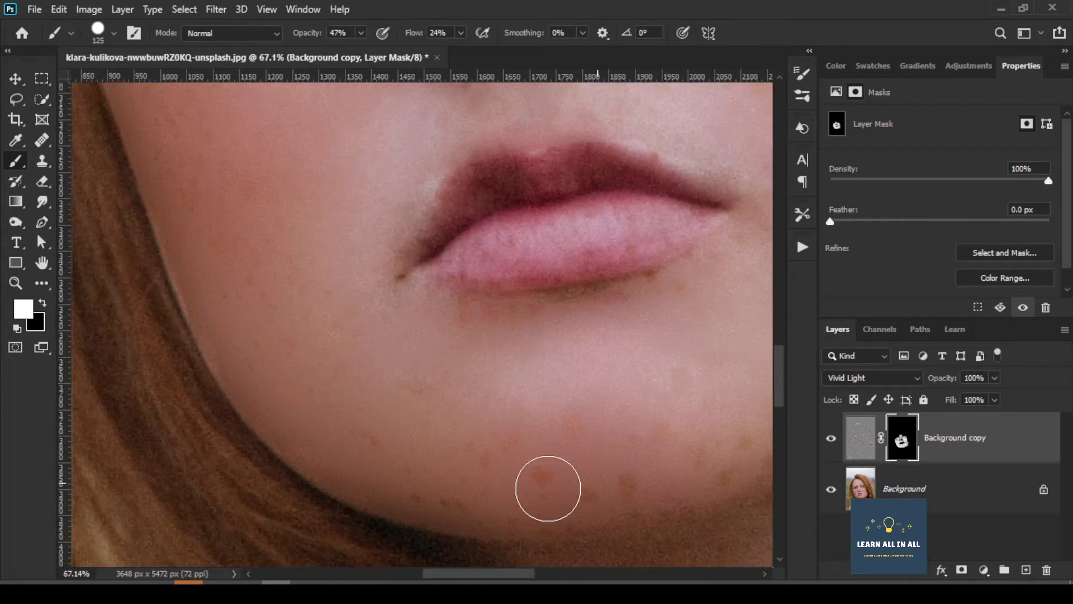
{"action": "scroll", "coordinate": [618, 414], "scroll_direction": "down", "scroll_amount": 4}
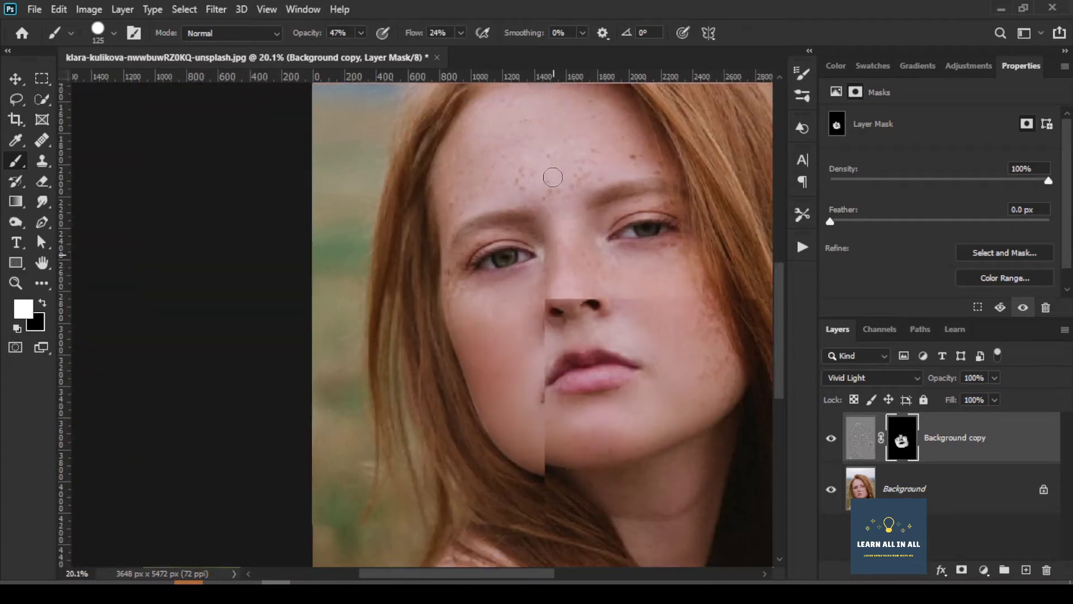
Paint smoothing across the forehead and the temple beside the hair.
{"action": "scroll", "coordinate": [565, 184], "scroll_direction": "up", "scroll_amount": 3}
{"action": "mouse_move", "coordinate": [587, 214]}
{"action": "left_mouse_down"}
{"action": "mouse_move", "coordinate": [583, 257]}
{"action": "mouse_move", "coordinate": [511, 269]}
{"action": "mouse_move", "coordinate": [453, 216]}
{"action": "left_mouse_up"}
{"action": "mouse_move", "coordinate": [288, 325]}
{"action": "left_mouse_down"}
{"action": "mouse_move", "coordinate": [288, 212]}
{"action": "mouse_move", "coordinate": [325, 162]}
{"action": "mouse_move", "coordinate": [446, 119]}
{"action": "mouse_move", "coordinate": [649, 150]}
{"action": "mouse_move", "coordinate": [690, 222]}
{"action": "left_mouse_up"}
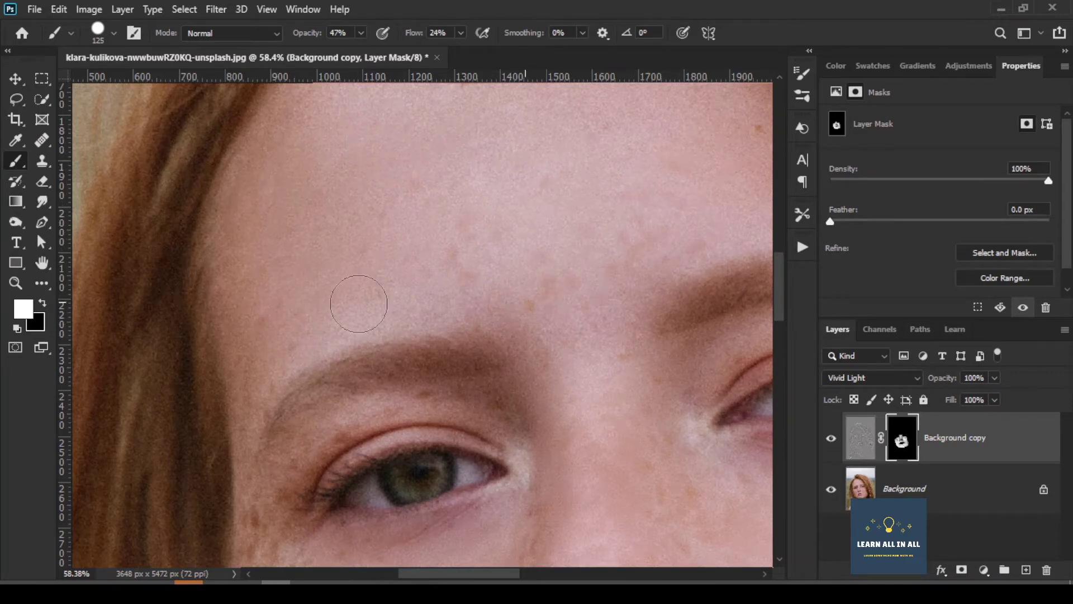
{"action": "mouse_move", "coordinate": [359, 304]}
{"action": "left_mouse_down"}
{"action": "mouse_move", "coordinate": [235, 363]}
{"action": "mouse_move", "coordinate": [246, 433]}
{"action": "mouse_move", "coordinate": [232, 222]}
{"action": "left_mouse_up"}
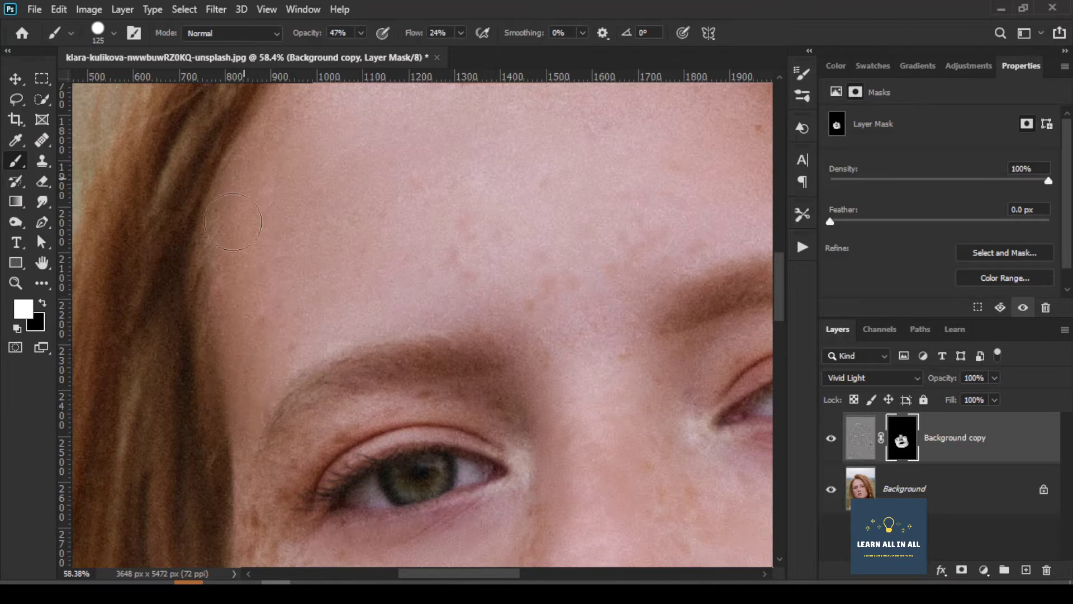
{"action": "scroll", "coordinate": [503, 229], "scroll_direction": "down", "scroll_amount": 3}
{"action": "scroll", "coordinate": [539, 176], "scroll_direction": "up", "scroll_amount": 1}
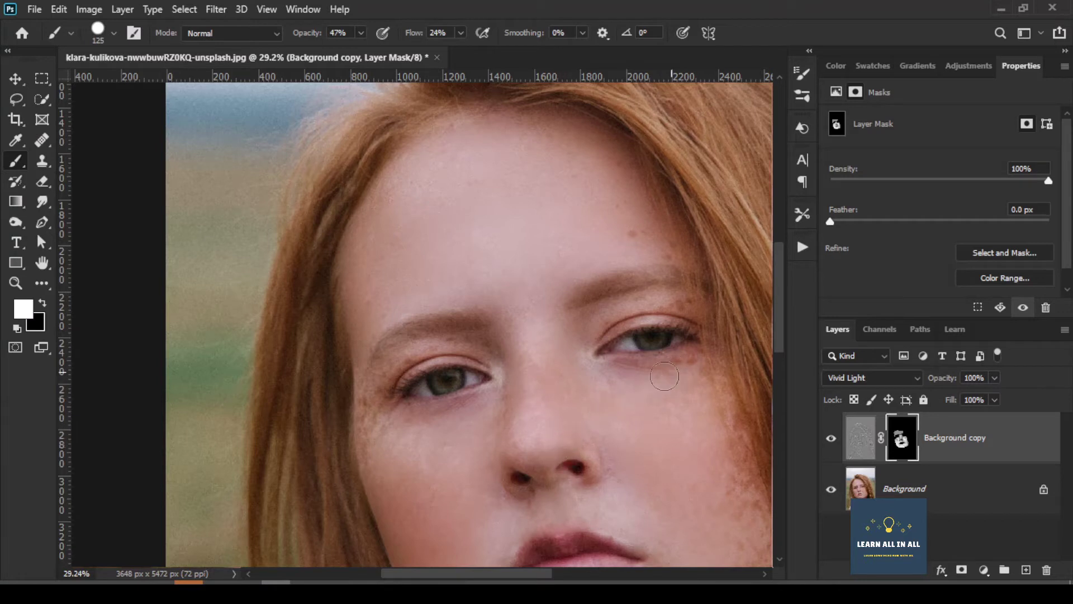
Shrink the brush and smooth the skin around the eye corners.
{"action": "left_click_drag", "start_coordinate": [376, 431], "coordinate": [367, 411]}
{"action": "scroll", "coordinate": [486, 353], "scroll_direction": "up", "scroll_amount": 3}
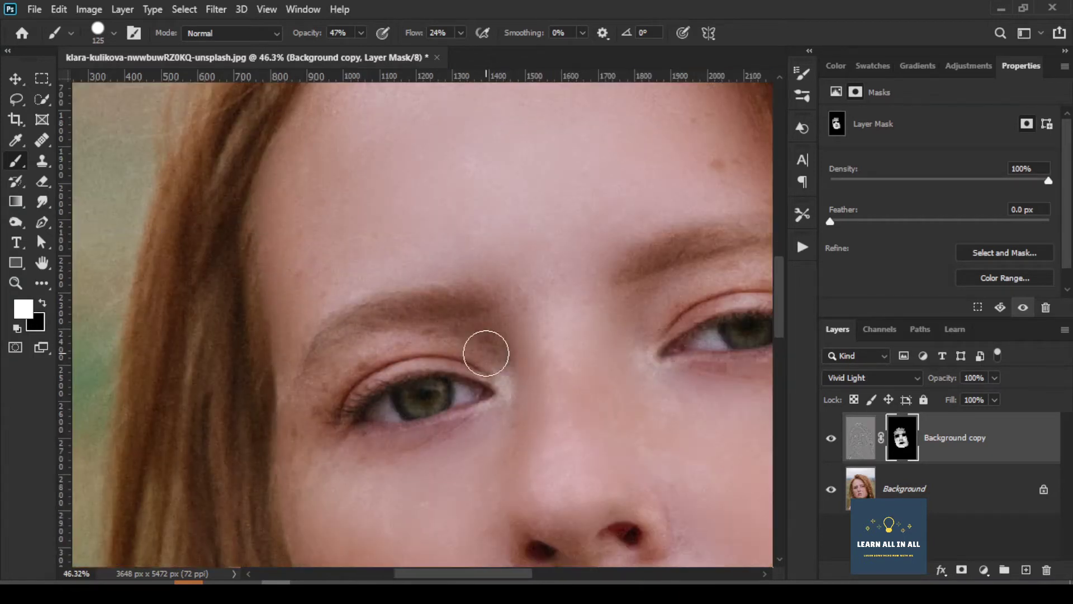
{"action": "key", "text": "bracketleft"}
{"action": "key", "text": "bracketleft"}
{"action": "key", "text": "bracketleft"}
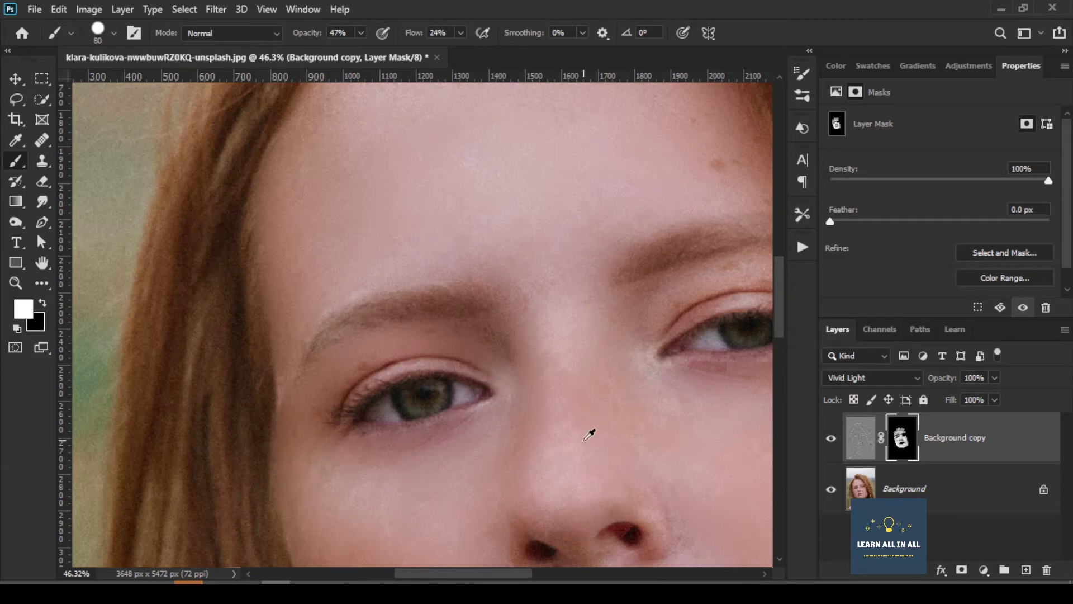
{"action": "scroll", "coordinate": [590, 434], "scroll_direction": "down", "scroll_amount": 3}
{"action": "scroll", "coordinate": [668, 223], "scroll_direction": "up", "scroll_amount": 3}
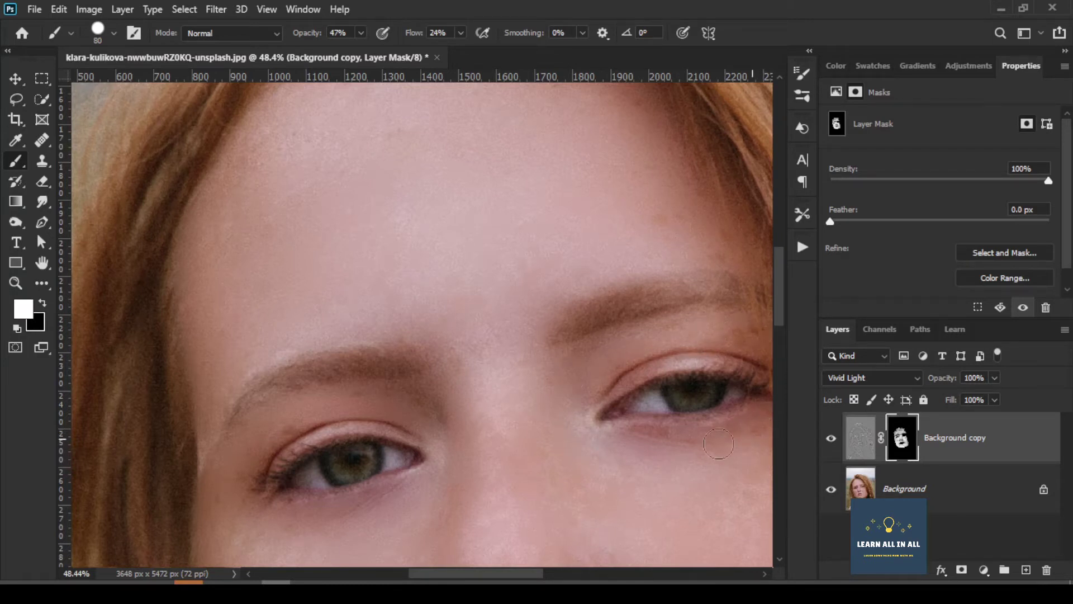
{"action": "scroll", "coordinate": [688, 451], "scroll_direction": "down", "scroll_amount": 4}
{"action": "left_click_drag", "start_coordinate": [534, 576], "coordinate": [556, 577]}
Zoom to the lower face and lighten shadows under the lower lip and left nostril.
{"action": "scroll", "coordinate": [660, 486], "scroll_direction": "down", "scroll_amount": 3}
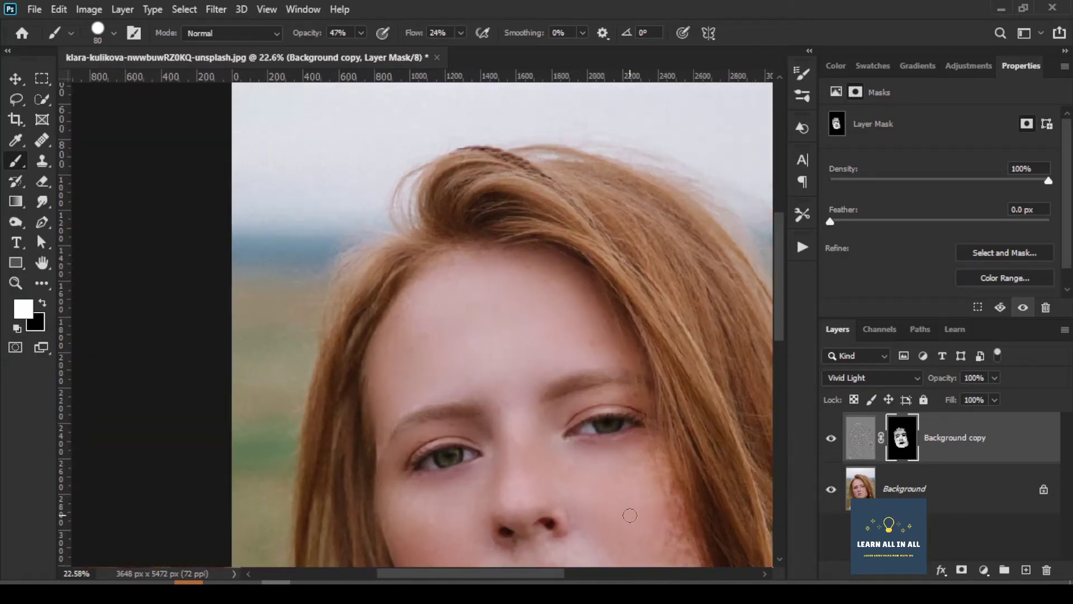
{"action": "scroll", "coordinate": [579, 472], "scroll_direction": "up", "scroll_amount": 2}
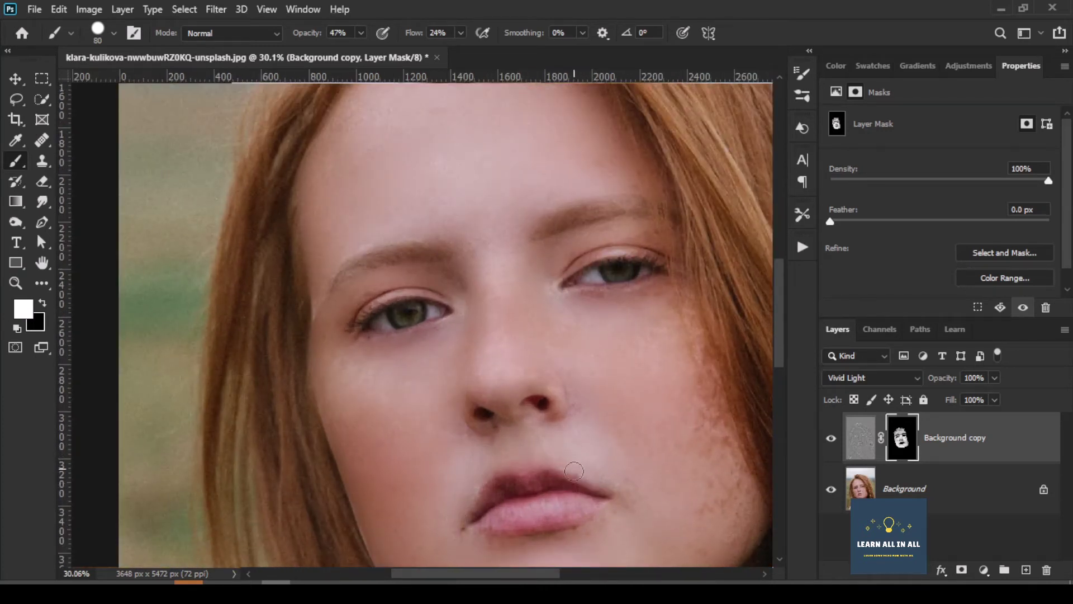
{"action": "left_click_drag", "start_coordinate": [492, 534], "coordinate": [602, 459]}
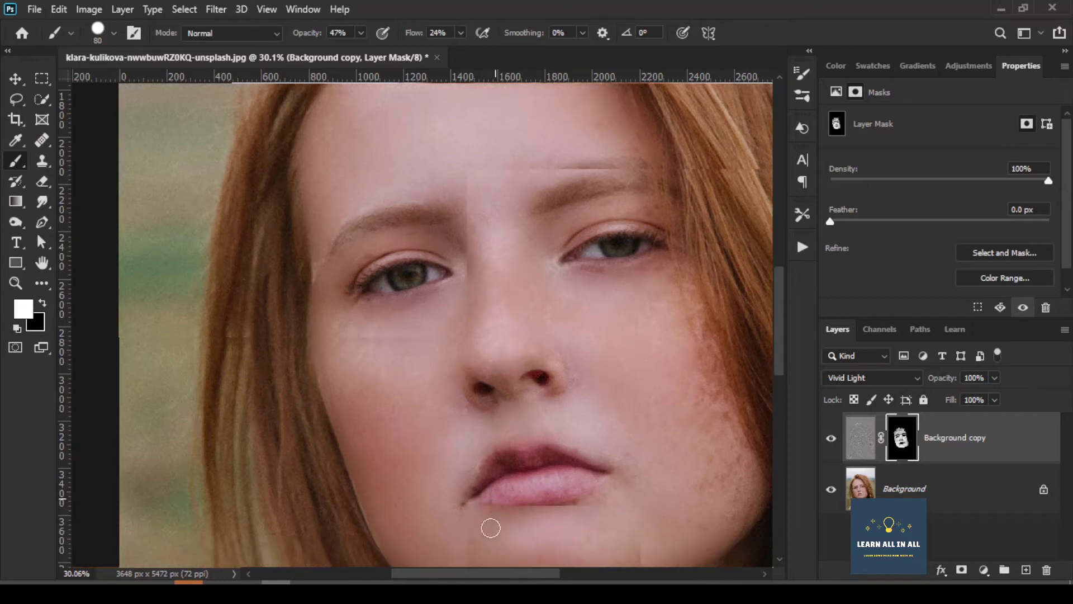
{"action": "scroll", "coordinate": [604, 529], "scroll_direction": "up", "scroll_amount": 2}
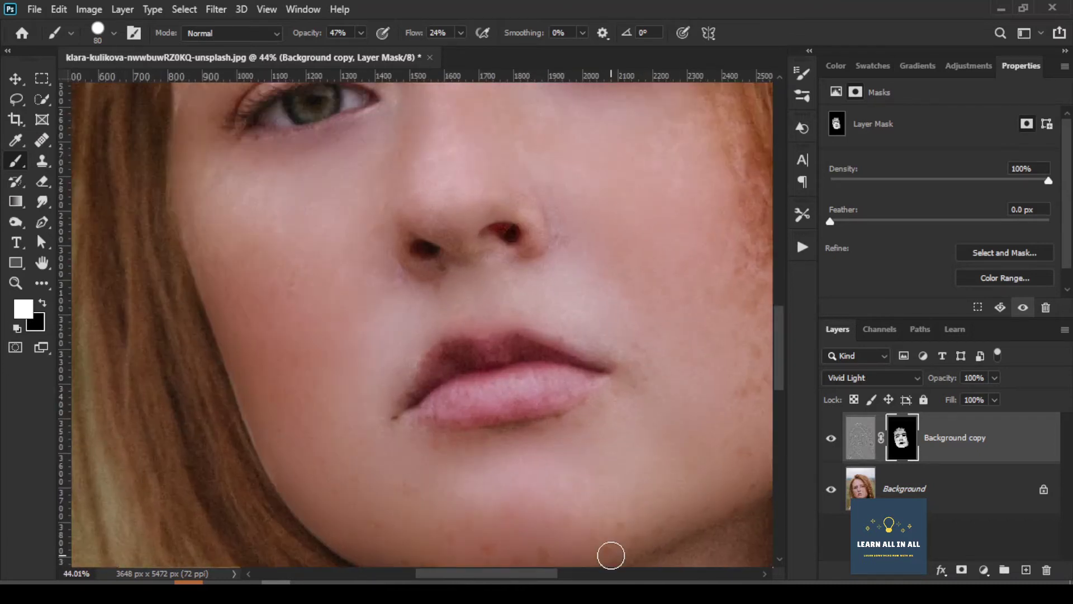
{"action": "scroll", "coordinate": [611, 556], "scroll_direction": "down", "scroll_amount": 2}
{"action": "scroll", "coordinate": [615, 503], "scroll_direction": "down", "scroll_amount": 1}
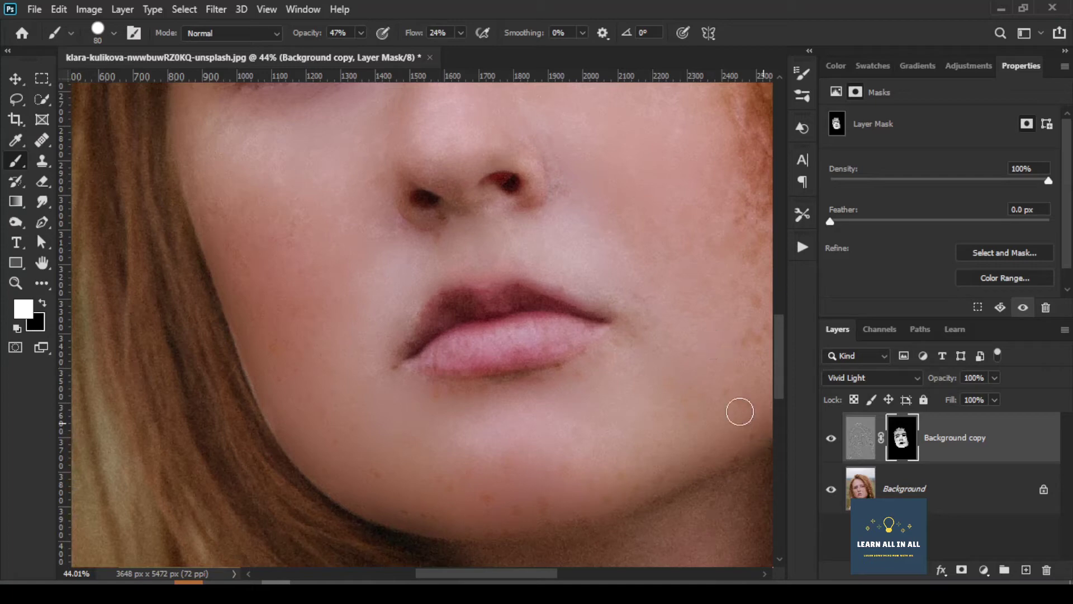
{"action": "scroll", "coordinate": [710, 402], "scroll_direction": "down", "scroll_amount": 2}
{"action": "scroll", "coordinate": [729, 378], "scroll_direction": "up", "scroll_amount": 1}
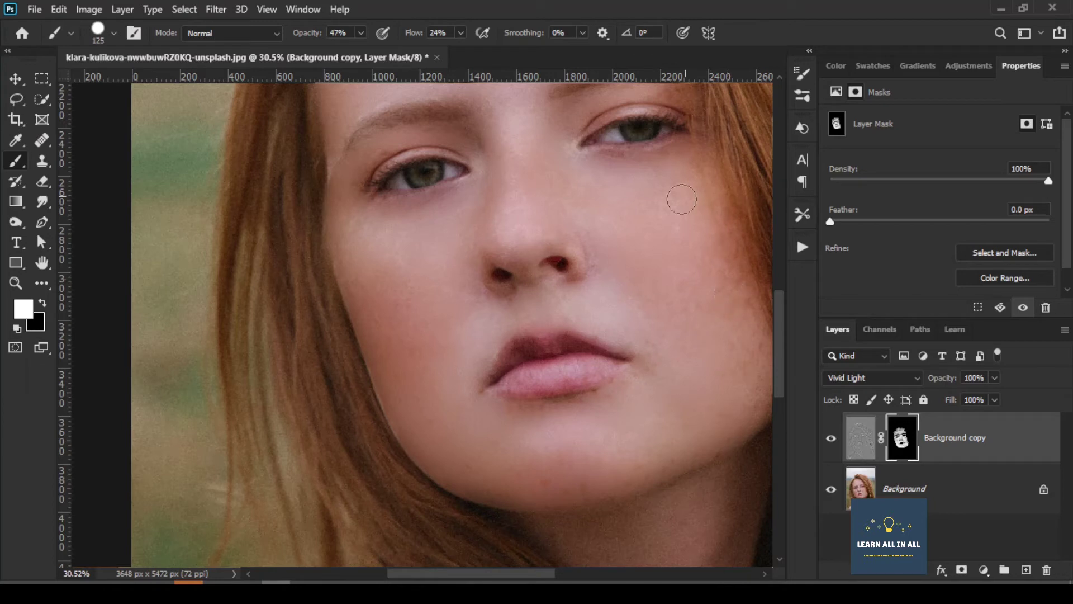
{"action": "scroll", "coordinate": [727, 252], "scroll_direction": "up", "scroll_amount": 2}
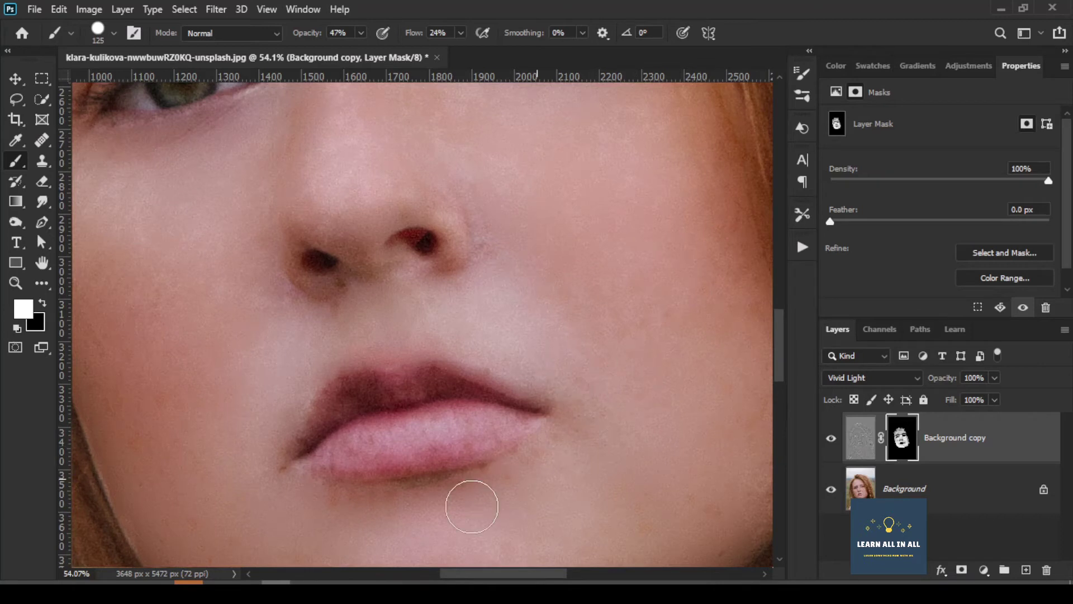
{"action": "left_click_drag", "start_coordinate": [398, 510], "coordinate": [450, 496]}
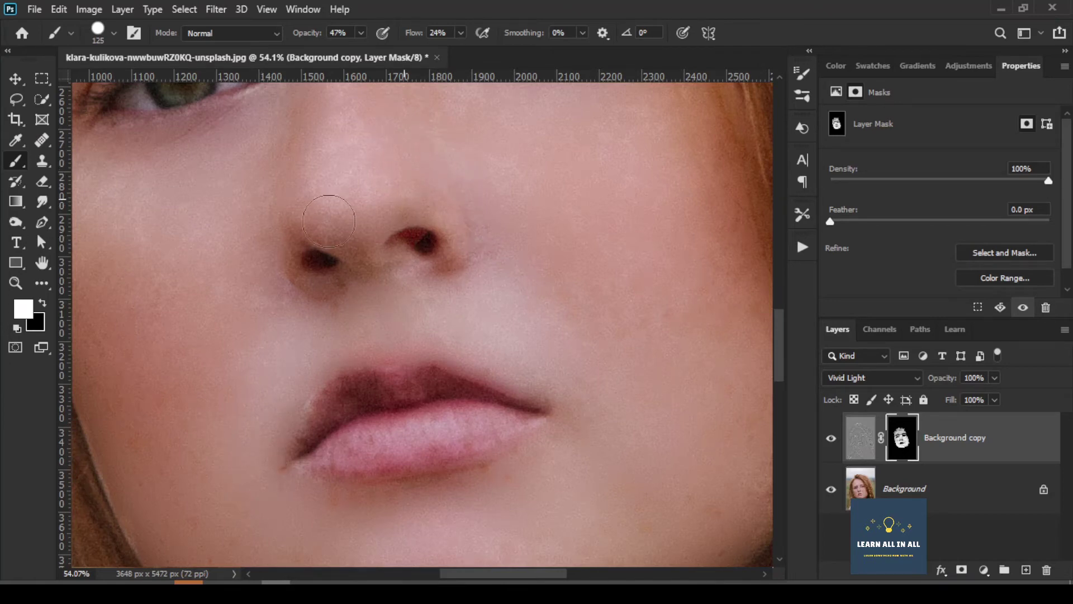
{"action": "mouse_move", "coordinate": [266, 282]}
{"action": "left_mouse_down"}
{"action": "mouse_move", "coordinate": [329, 302]}
{"action": "mouse_move", "coordinate": [459, 268]}
{"action": "left_mouse_up"}
Fit the portrait, zoom toward the eyebrow and shrink the brush for brow work.
{"action": "key", "text": "ctrl+0"}
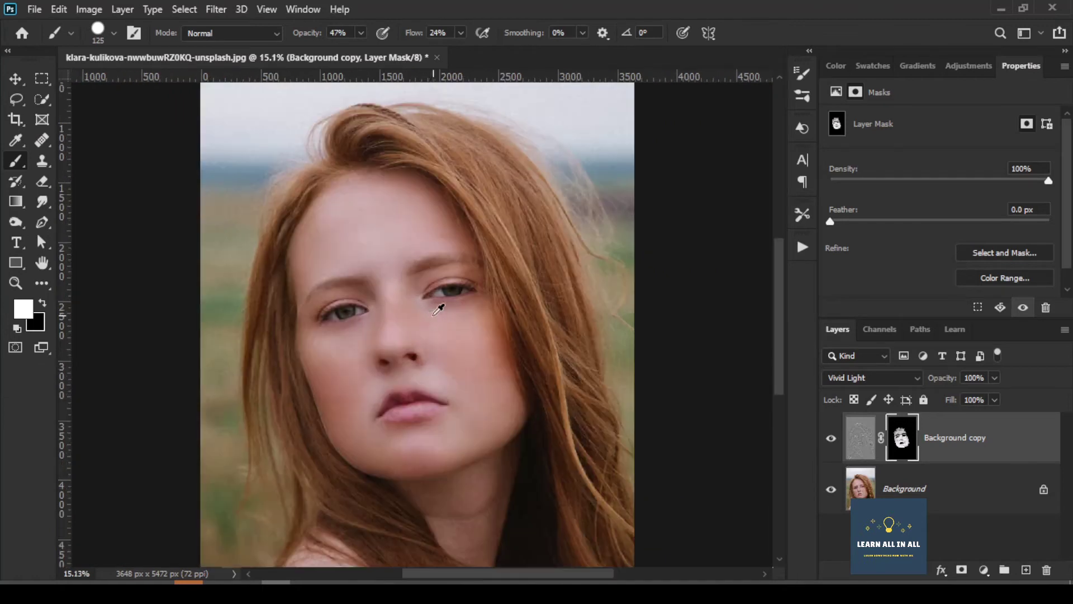
{"action": "scroll", "coordinate": [464, 318], "scroll_direction": "up", "scroll_amount": 3}
{"action": "scroll", "coordinate": [397, 227], "scroll_direction": "up", "scroll_amount": 1}
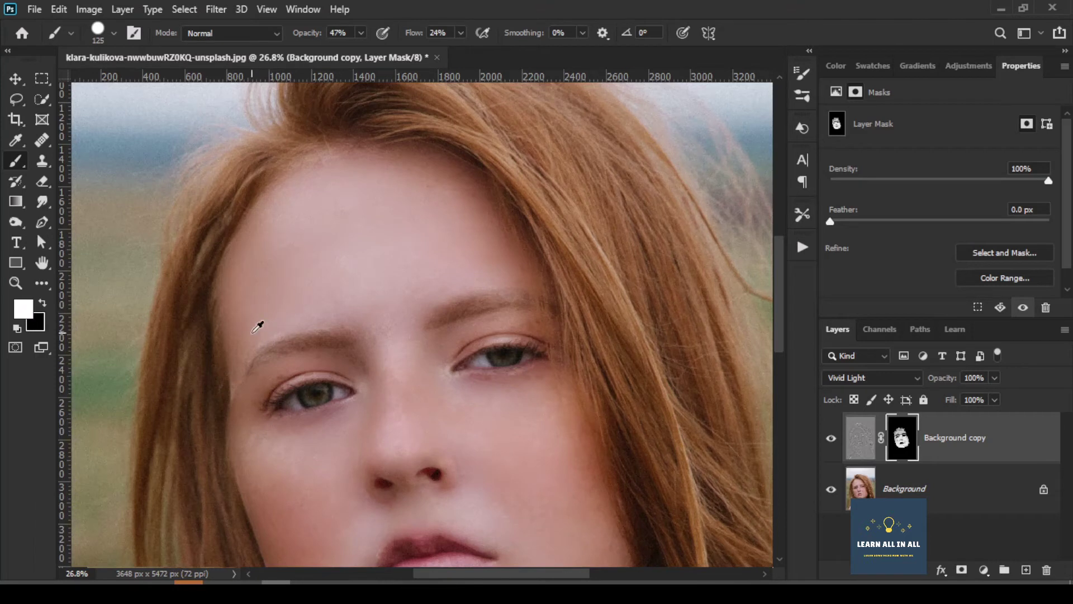
{"action": "scroll", "coordinate": [257, 326], "scroll_direction": "up", "scroll_amount": 3}
{"action": "key", "text": "bracketleft"}
{"action": "key", "text": "bracketleft"}
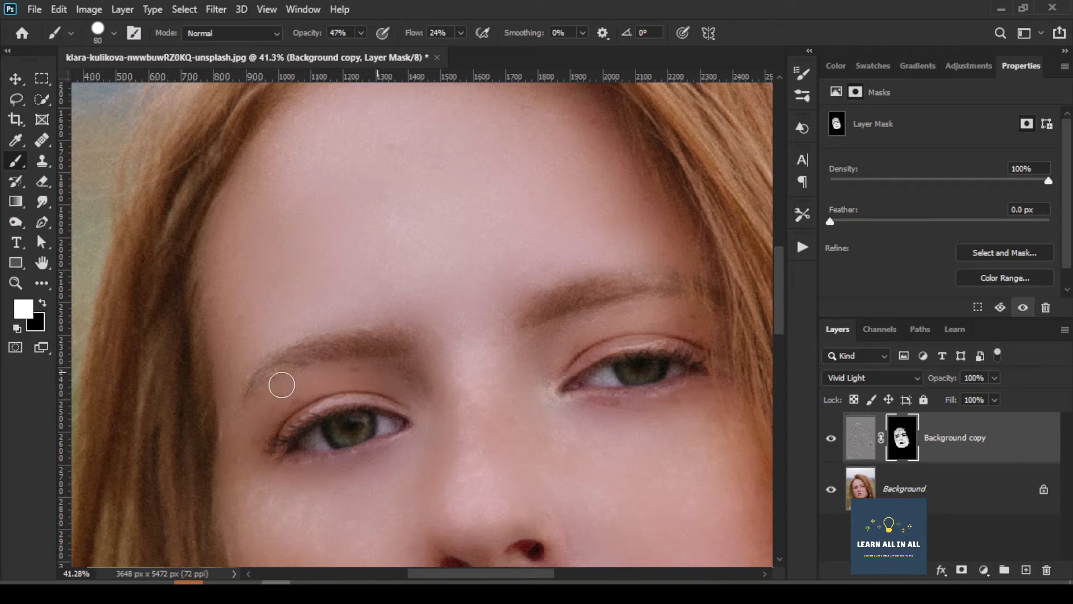
Zoom to the shoulder and briefly hide the smoothing layer to compare its freckles.
{"action": "scroll", "coordinate": [322, 491], "scroll_direction": "down", "scroll_amount": 5}
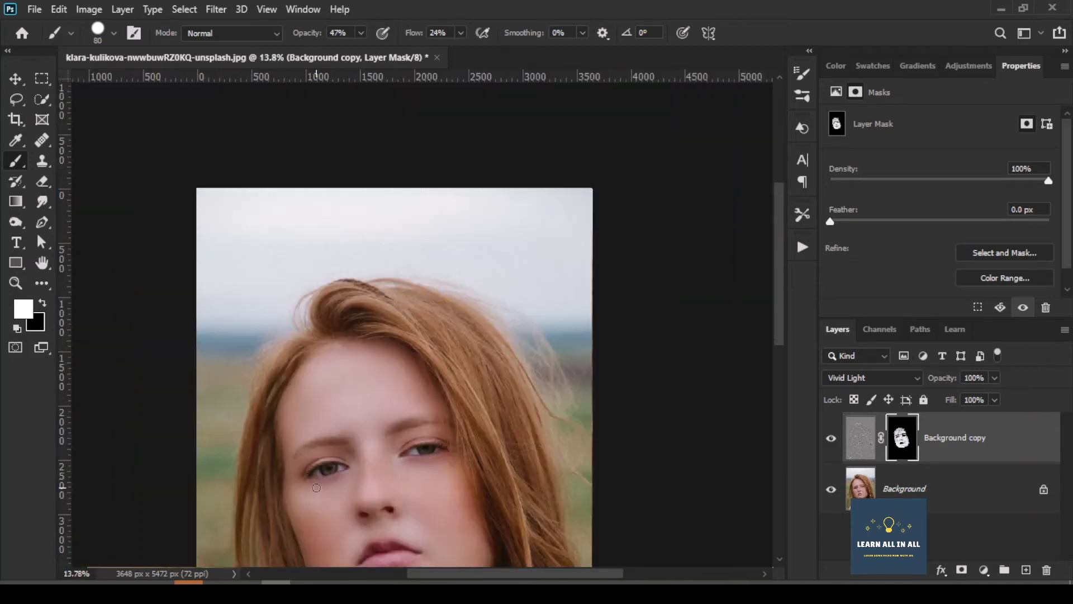
{"action": "scroll", "coordinate": [319, 481], "scroll_direction": "down", "scroll_amount": 2}
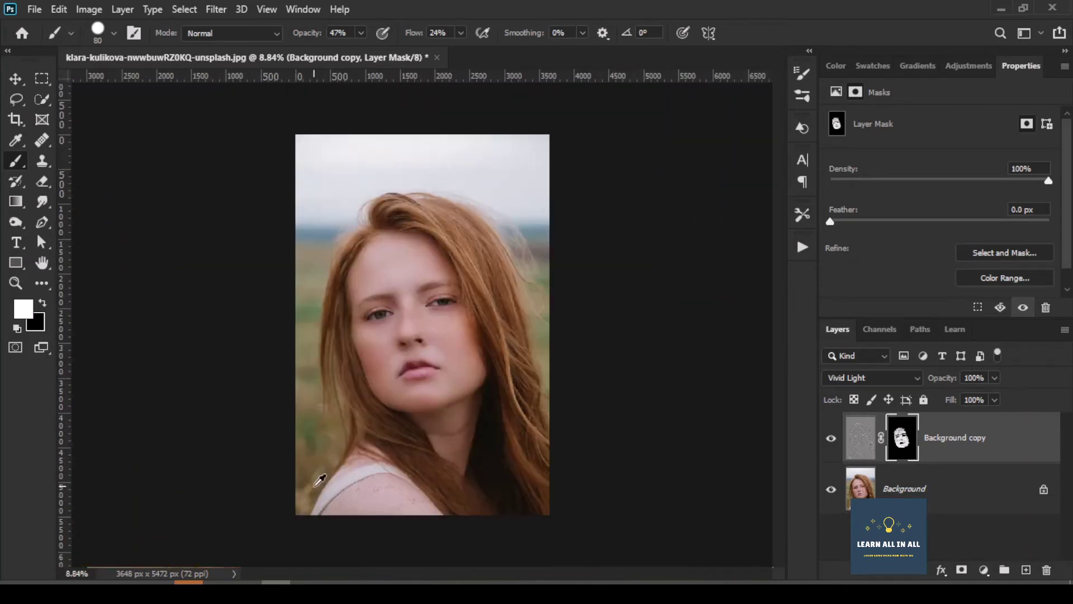
{"action": "left_click", "coordinate": [831, 439]}
{"action": "scroll", "coordinate": [412, 501], "scroll_direction": "up", "scroll_amount": 4}
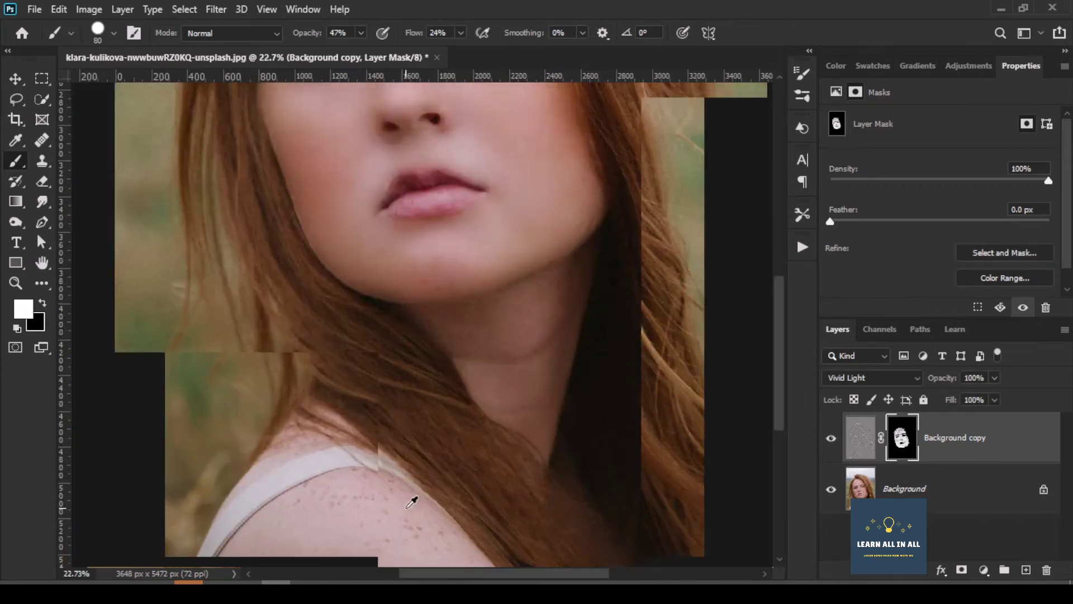
{"action": "scroll", "coordinate": [412, 502], "scroll_direction": "down", "scroll_amount": 2}
{"action": "scroll", "coordinate": [405, 501], "scroll_direction": "up", "scroll_amount": 2}
Enlarge the brush to 175 px and paint white over the shoulder on the mask.
{"action": "key", "text": "bracketright"}
{"action": "key", "text": "bracketright"}
{"action": "key", "text": "bracketright"}
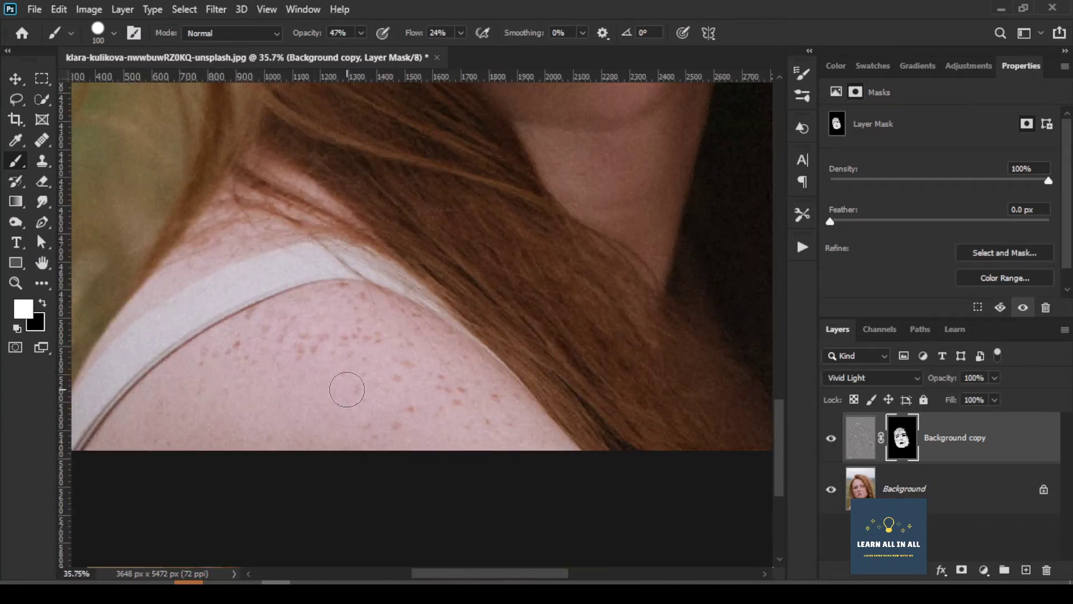
{"action": "mouse_move", "coordinate": [347, 390]}
{"action": "left_mouse_down"}
{"action": "mouse_move", "coordinate": [502, 409]}
{"action": "mouse_move", "coordinate": [213, 355]}
{"action": "mouse_move", "coordinate": [332, 311]}
{"action": "mouse_move", "coordinate": [409, 324]}
{"action": "mouse_move", "coordinate": [510, 427]}
{"action": "mouse_move", "coordinate": [384, 418]}
{"action": "mouse_move", "coordinate": [292, 355]}
{"action": "mouse_move", "coordinate": [249, 355]}
{"action": "mouse_move", "coordinate": [249, 343]}
{"action": "mouse_move", "coordinate": [433, 415]}
{"action": "mouse_move", "coordinate": [420, 387]}
{"action": "mouse_move", "coordinate": [487, 419]}
{"action": "mouse_move", "coordinate": [385, 313]}
{"action": "mouse_move", "coordinate": [248, 340]}
{"action": "mouse_move", "coordinate": [244, 247]}
{"action": "mouse_move", "coordinate": [224, 243]}
{"action": "mouse_move", "coordinate": [274, 227]}
{"action": "mouse_move", "coordinate": [186, 252]}
{"action": "mouse_move", "coordinate": [328, 328]}
{"action": "mouse_move", "coordinate": [257, 330]}
{"action": "mouse_move", "coordinate": [321, 307]}
{"action": "mouse_move", "coordinate": [300, 334]}
{"action": "mouse_move", "coordinate": [223, 350]}
{"action": "mouse_move", "coordinate": [374, 354]}
{"action": "mouse_move", "coordinate": [483, 390]}
{"action": "mouse_move", "coordinate": [486, 422]}
{"action": "mouse_move", "coordinate": [494, 395]}
{"action": "mouse_move", "coordinate": [359, 364]}
{"action": "mouse_move", "coordinate": [355, 418]}
{"action": "left_mouse_up"}
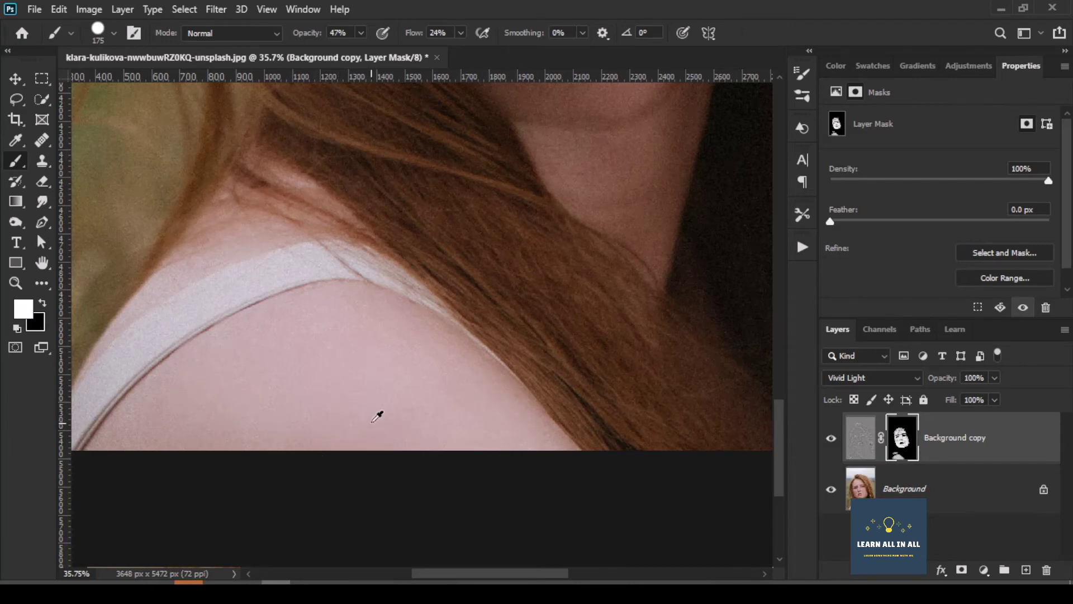
{"action": "scroll", "coordinate": [378, 412], "scroll_direction": "up", "scroll_amount": 5}
{"action": "scroll", "coordinate": [533, 289], "scroll_direction": "down", "scroll_amount": 2}
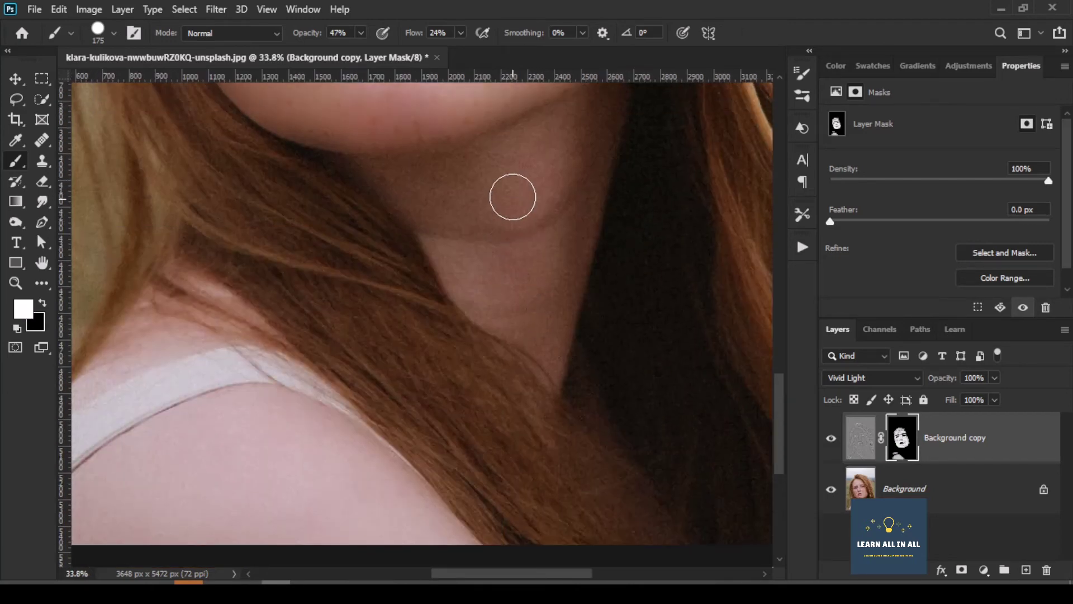
Zoom out and hide the Background copy layer to view the original freckles.
{"action": "scroll", "coordinate": [532, 187], "scroll_direction": "down", "scroll_amount": 3, "text": "alt"}
{"action": "scroll", "coordinate": [537, 194], "scroll_direction": "down", "scroll_amount": 2, "text": "alt"}
{"action": "scroll", "coordinate": [506, 282], "scroll_direction": "up", "scroll_amount": 2}
{"action": "scroll", "coordinate": [505, 282], "scroll_direction": "up", "scroll_amount": 3, "text": "alt"}
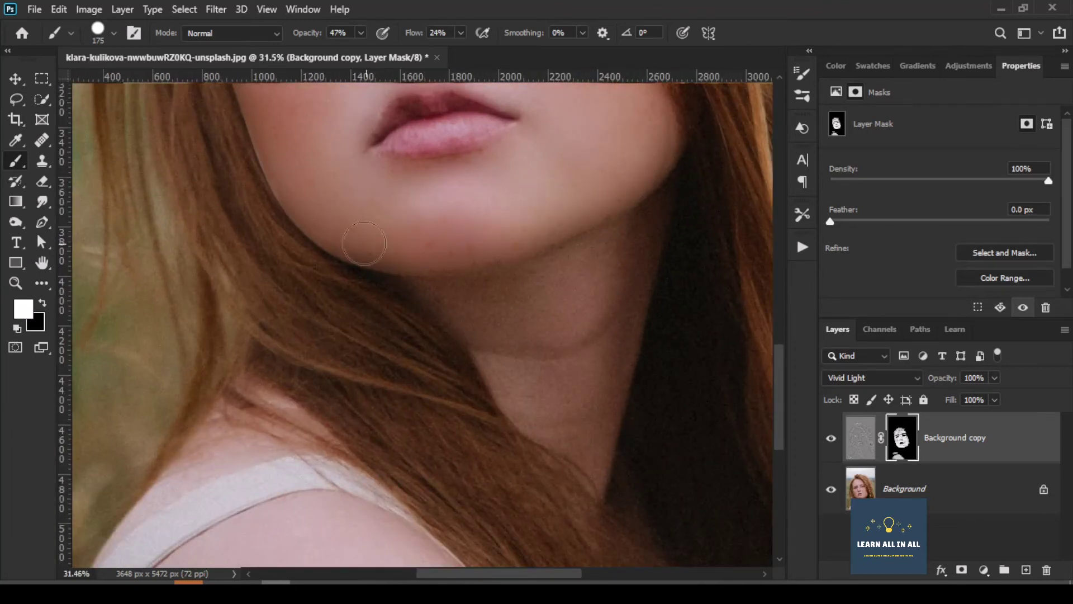
{"action": "scroll", "coordinate": [464, 235], "scroll_direction": "down", "scroll_amount": 4, "text": "alt"}
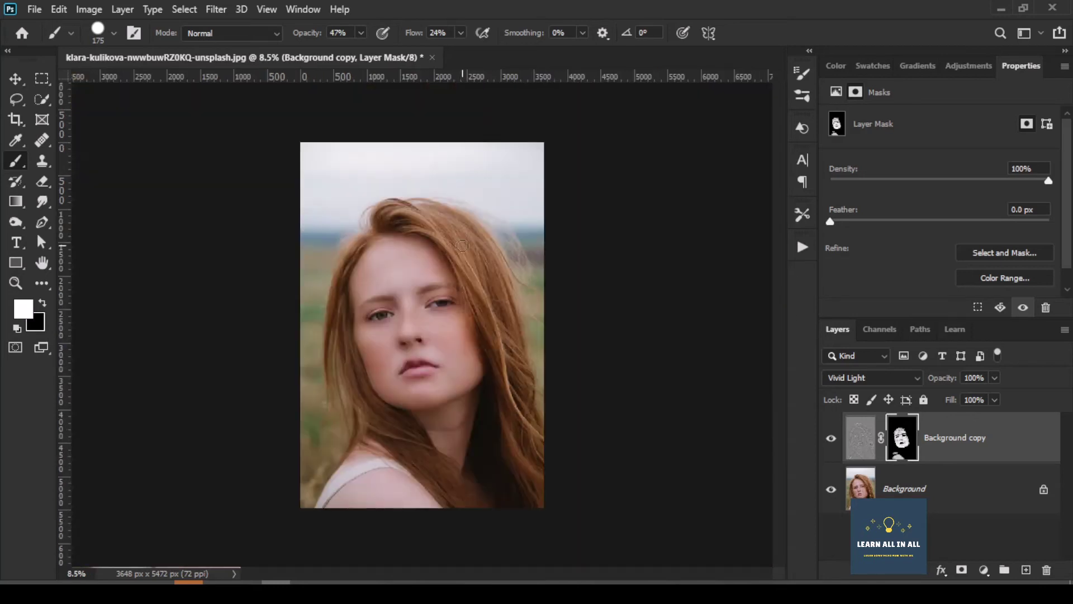
{"action": "left_click", "coordinate": [830, 438]}
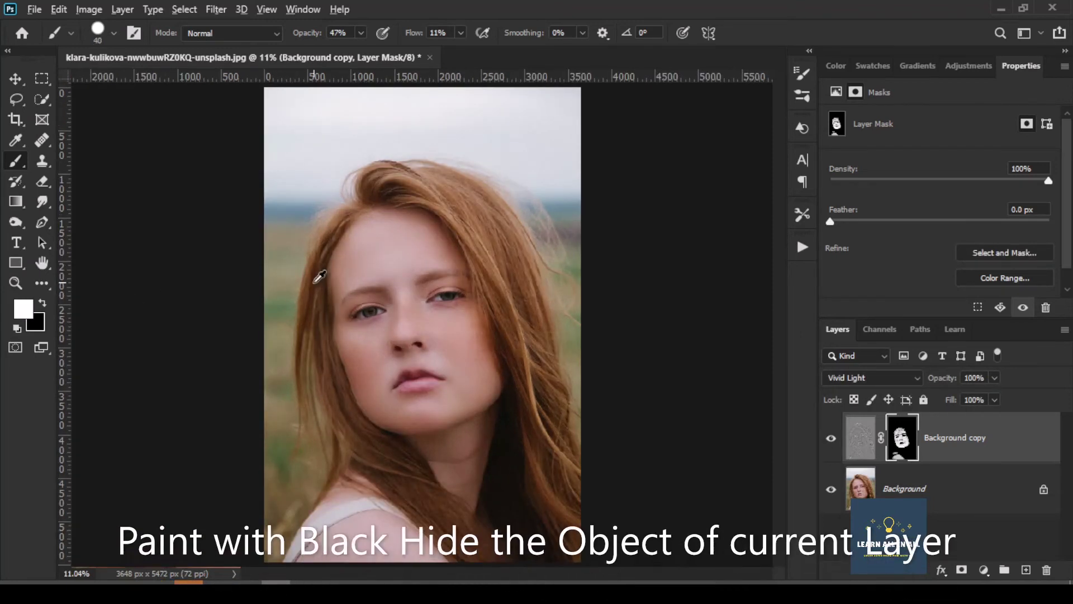
Zoom in, switch the foreground to black and lower brush flow to 5%.
{"action": "scroll", "coordinate": [383, 318], "scroll_direction": "up", "scroll_amount": 2}
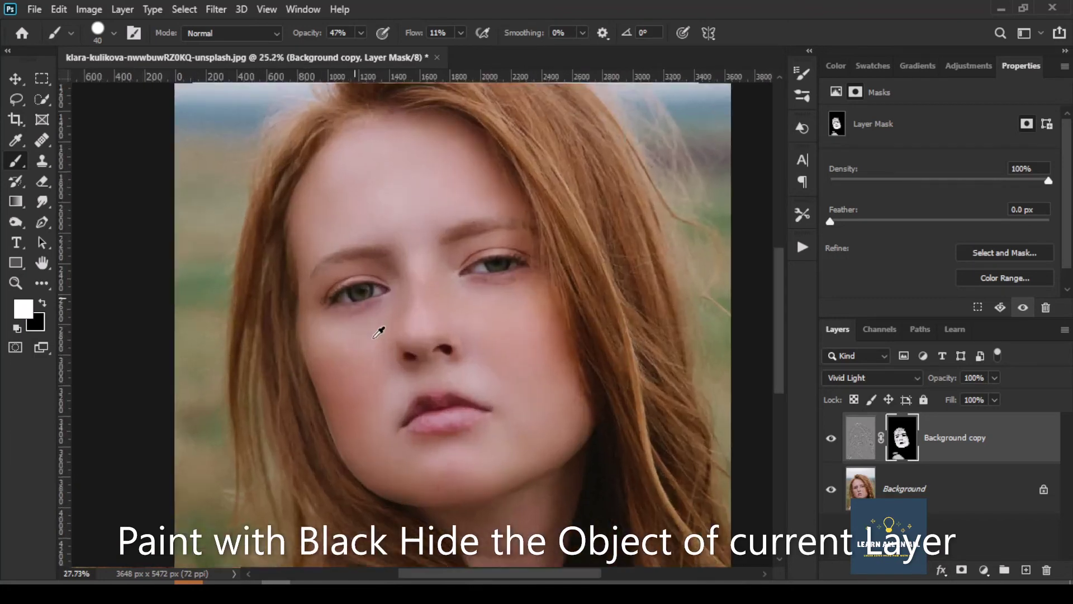
{"action": "scroll", "coordinate": [377, 314], "scroll_direction": "up", "scroll_amount": 2}
{"action": "scroll", "coordinate": [376, 314], "scroll_direction": "up", "scroll_amount": 2}
{"action": "scroll", "coordinate": [410, 257], "scroll_direction": "up", "scroll_amount": 2}
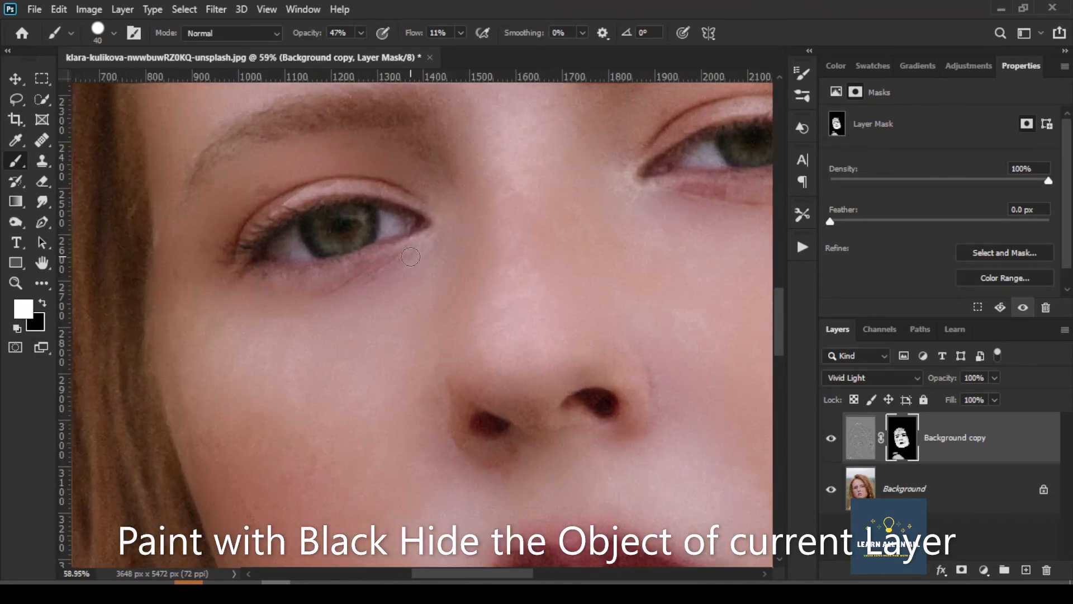
{"action": "left_click", "coordinate": [44, 303]}
{"action": "scroll", "coordinate": [436, 267], "scroll_direction": "up", "scroll_amount": 3}
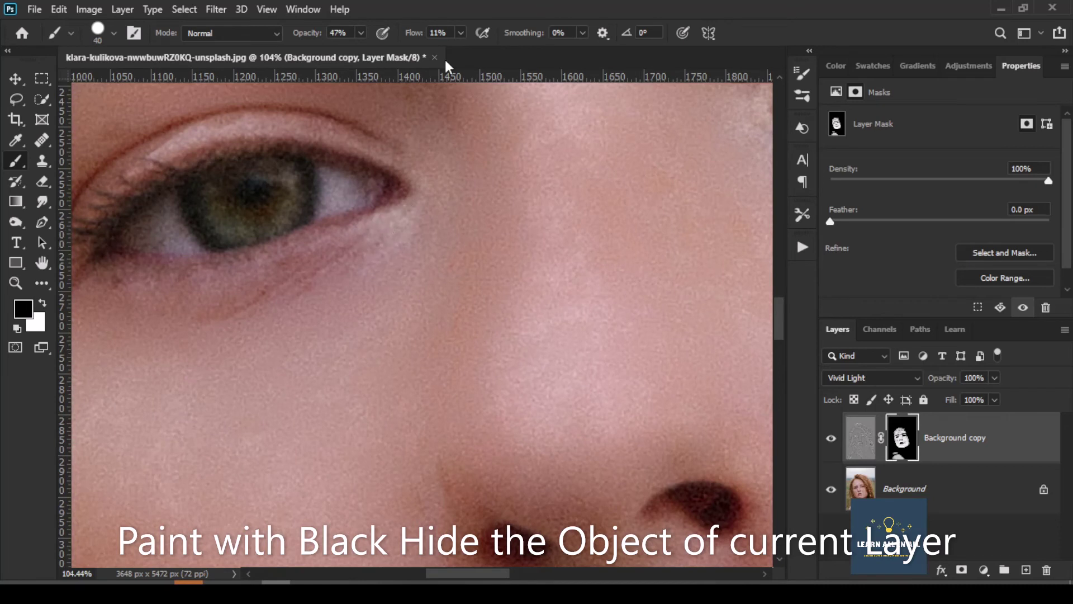
{"action": "left_click", "coordinate": [461, 35]}
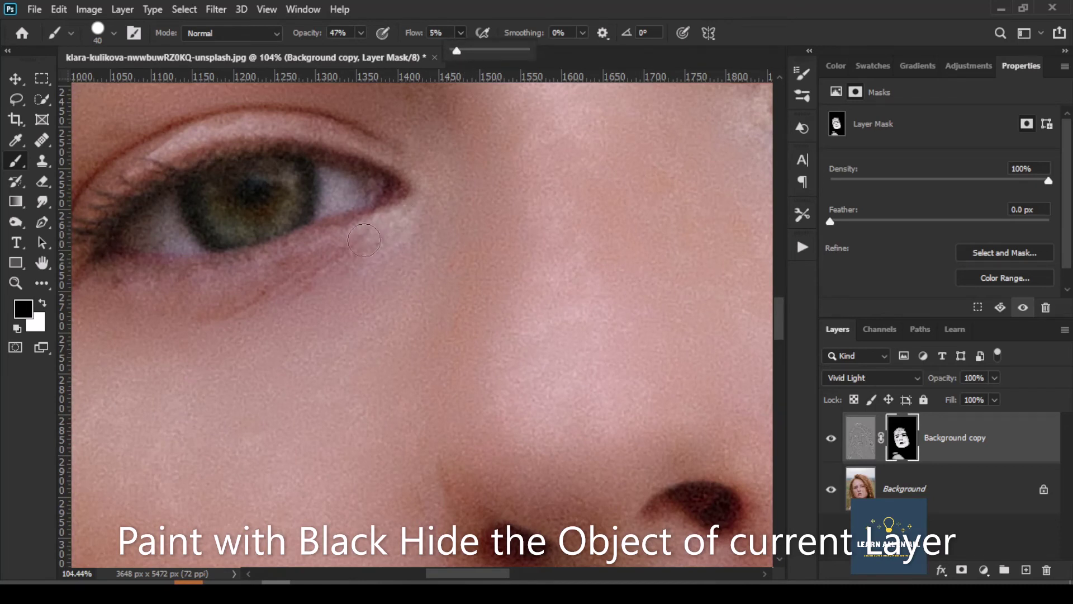
{"action": "left_click", "coordinate": [392, 221]}
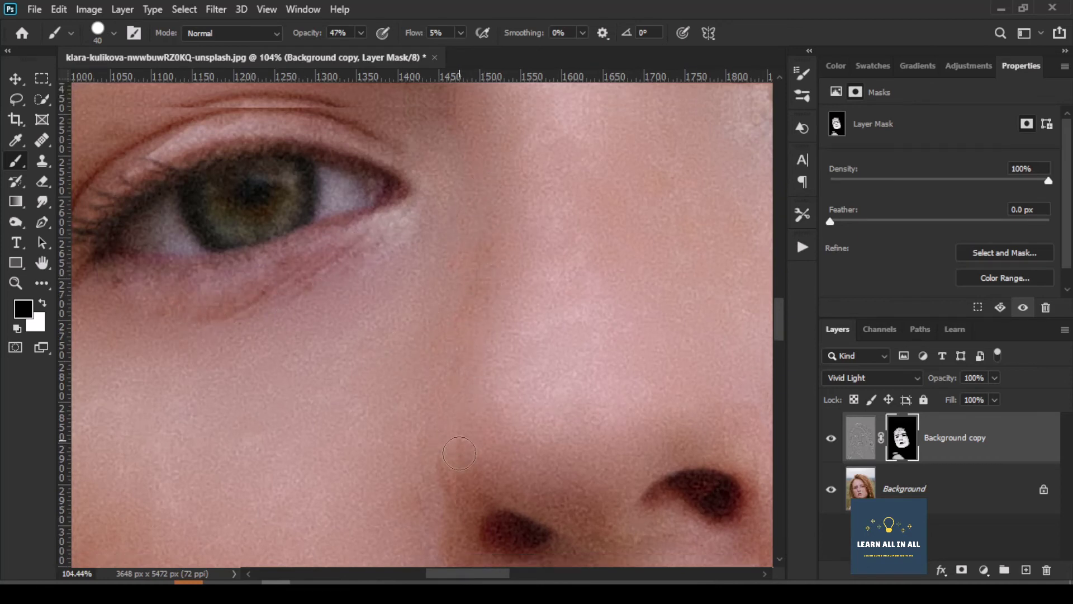
Paint black on the mask around the nostril to restore sharp detail.
{"action": "scroll", "coordinate": [462, 347], "scroll_direction": "down", "scroll_amount": 5}
{"action": "left_click_drag", "start_coordinate": [449, 316], "coordinate": [547, 433]}
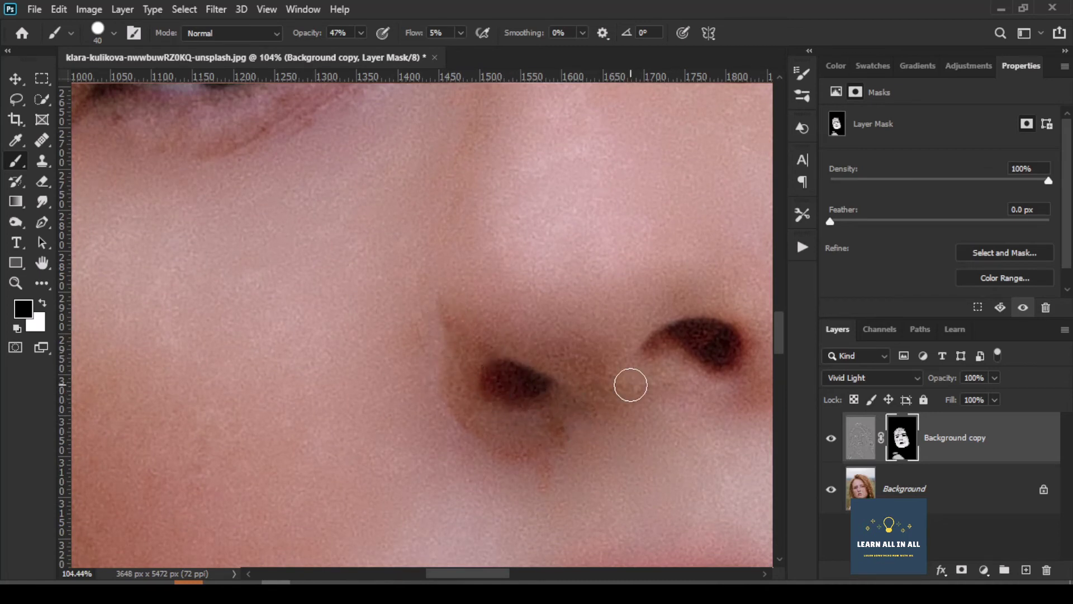
{"action": "scroll", "coordinate": [645, 366], "scroll_direction": "down", "scroll_amount": 5}
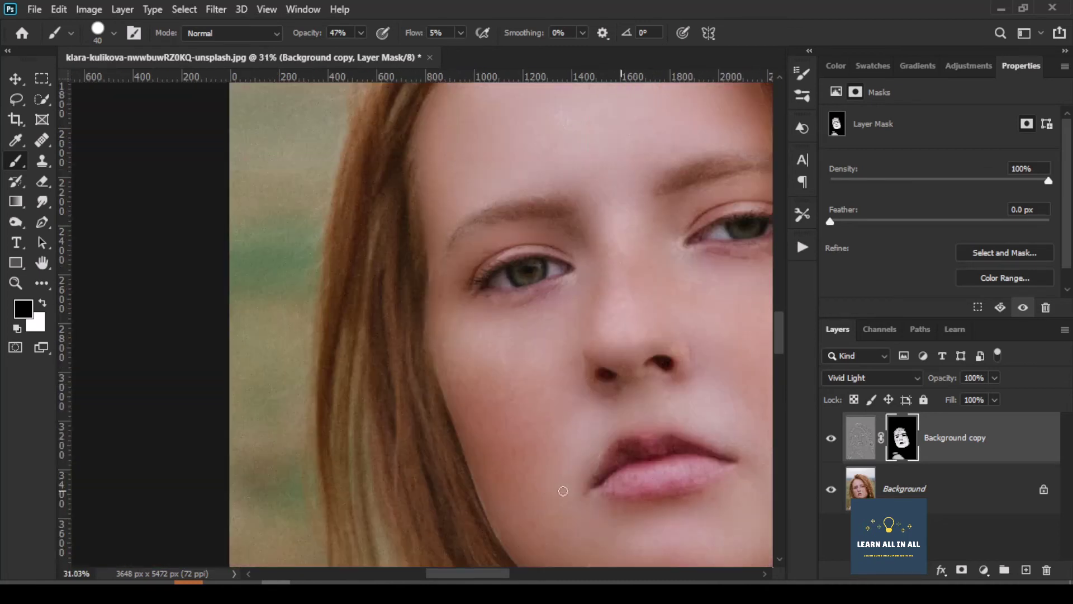
{"action": "scroll", "coordinate": [692, 355], "scroll_direction": "up", "scroll_amount": 2}
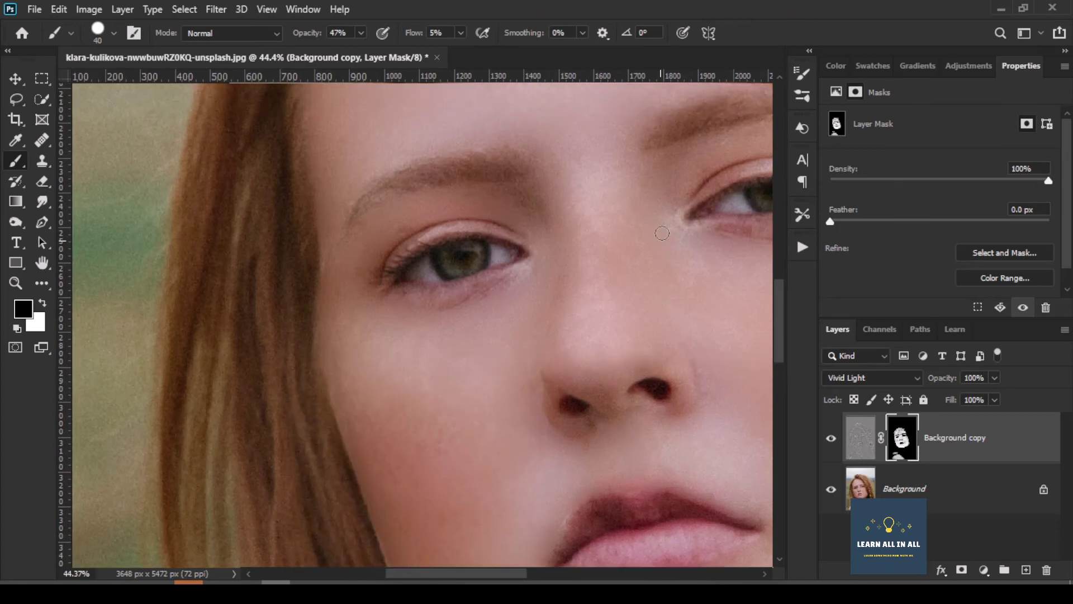
{"action": "scroll", "coordinate": [666, 308], "scroll_direction": "up", "scroll_amount": 4}
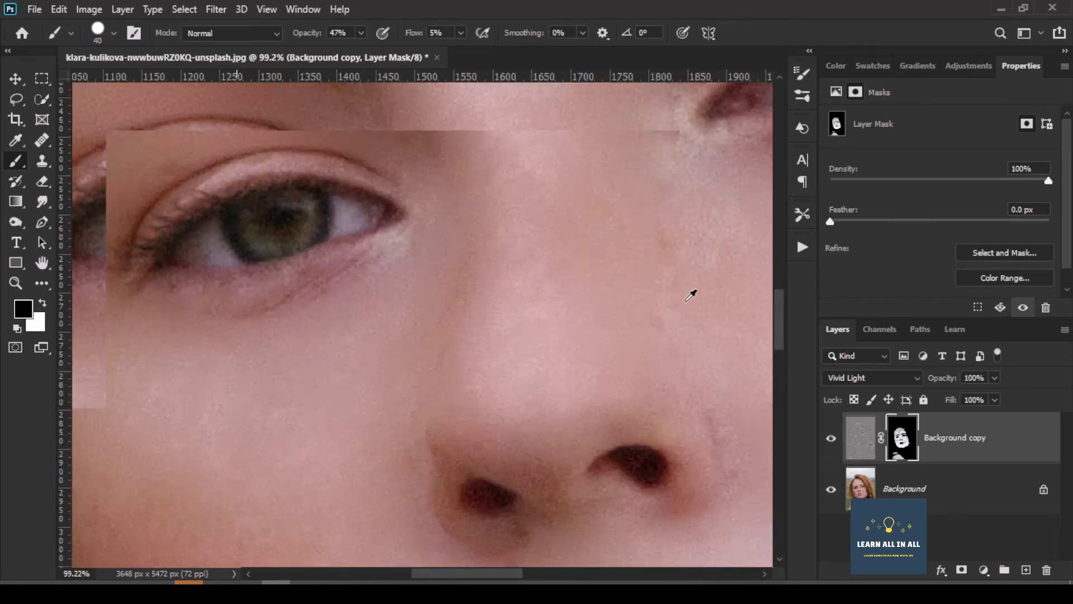
Paint black along the upper lip edge and right mouth corner to restore crisp lines.
{"action": "key", "text": "x"}
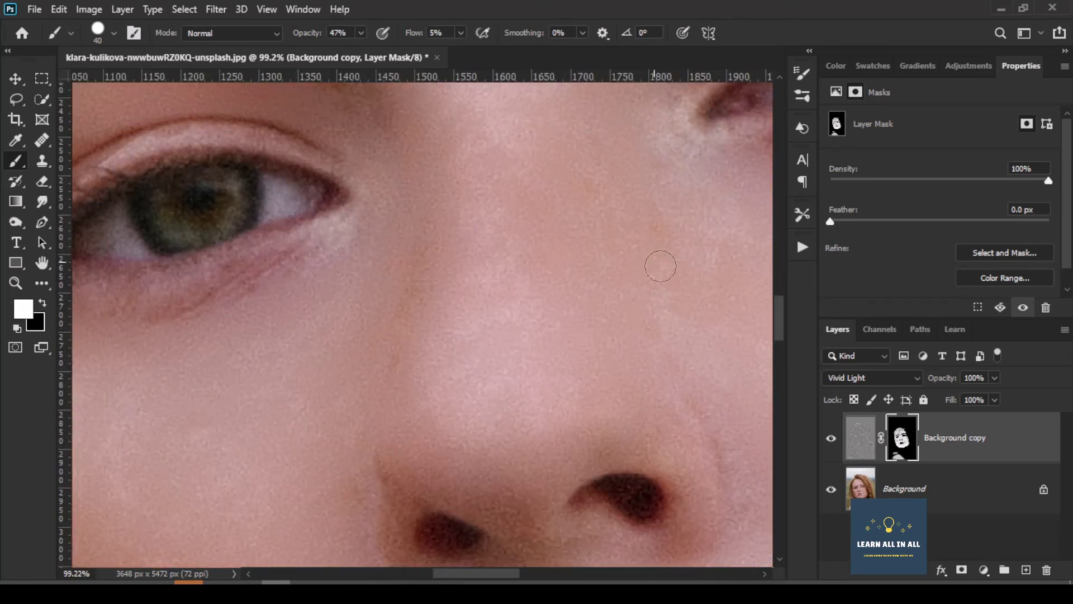
{"action": "scroll", "coordinate": [464, 364], "scroll_direction": "down", "scroll_amount": 2}
{"action": "scroll", "coordinate": [464, 364], "scroll_direction": "down", "scroll_amount": 2}
{"action": "scroll", "coordinate": [512, 514], "scroll_direction": "up", "scroll_amount": 1}
{"action": "scroll", "coordinate": [512, 514], "scroll_direction": "up", "scroll_amount": 2}
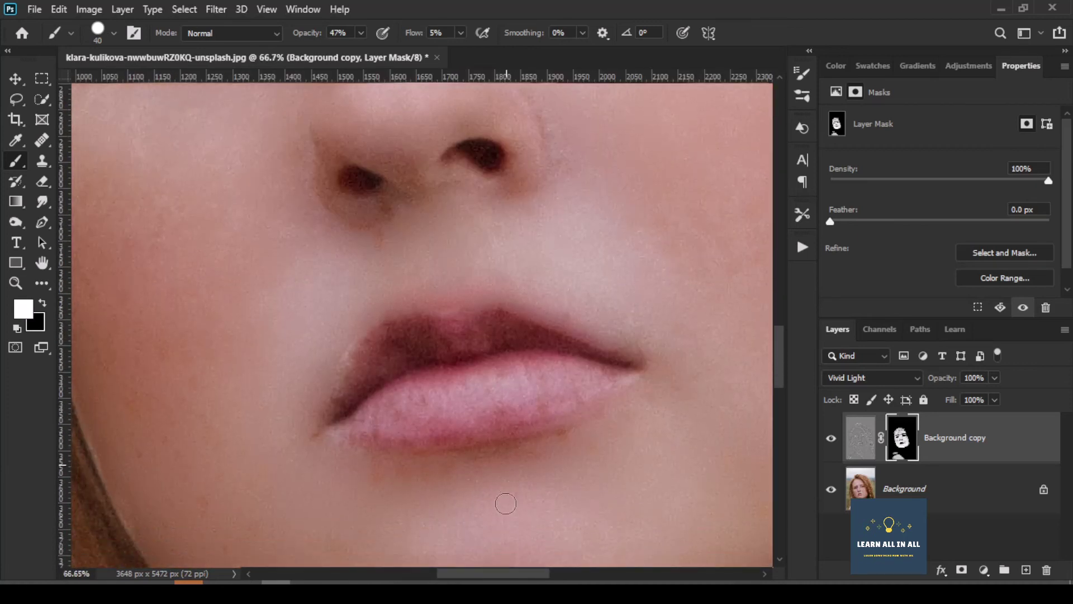
{"action": "scroll", "coordinate": [504, 501], "scroll_direction": "up", "scroll_amount": 2}
{"action": "key", "text": "x"}
{"action": "scroll", "coordinate": [319, 407], "scroll_direction": "up", "scroll_amount": 1}
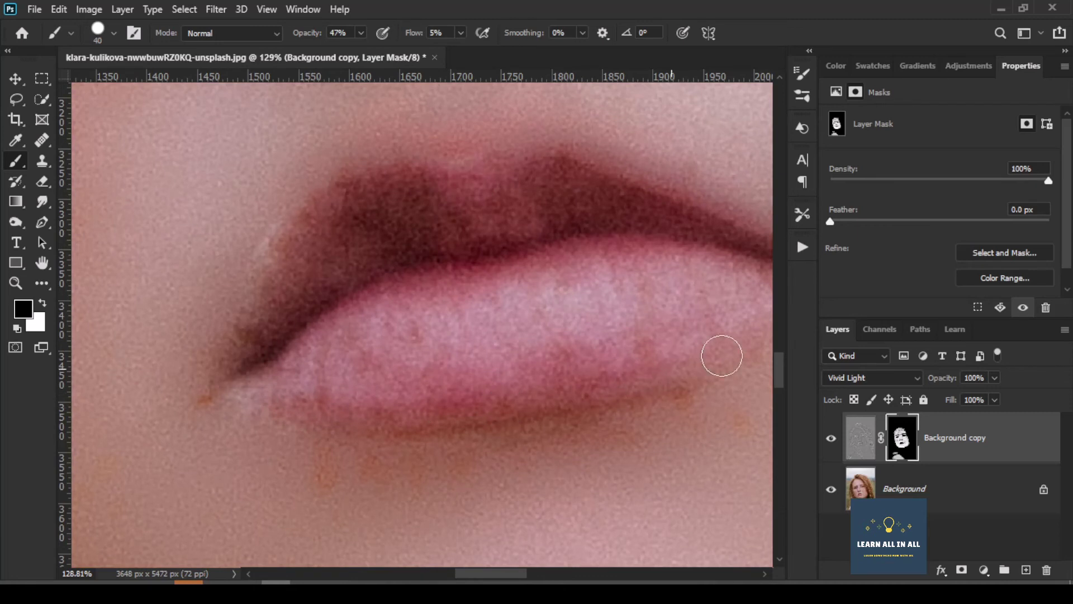
{"action": "mouse_move", "coordinate": [587, 158]}
{"action": "left_mouse_down"}
{"action": "mouse_move", "coordinate": [420, 166]}
{"action": "mouse_move", "coordinate": [317, 198]}
{"action": "mouse_move", "coordinate": [280, 242]}
{"action": "mouse_move", "coordinate": [230, 362]}
{"action": "mouse_move", "coordinate": [341, 401]}
{"action": "mouse_move", "coordinate": [304, 406]}
{"action": "left_mouse_up"}
{"action": "scroll", "coordinate": [402, 400], "scroll_direction": "down", "scroll_amount": 5}
{"action": "scroll", "coordinate": [520, 268], "scroll_direction": "up", "scroll_amount": 4}
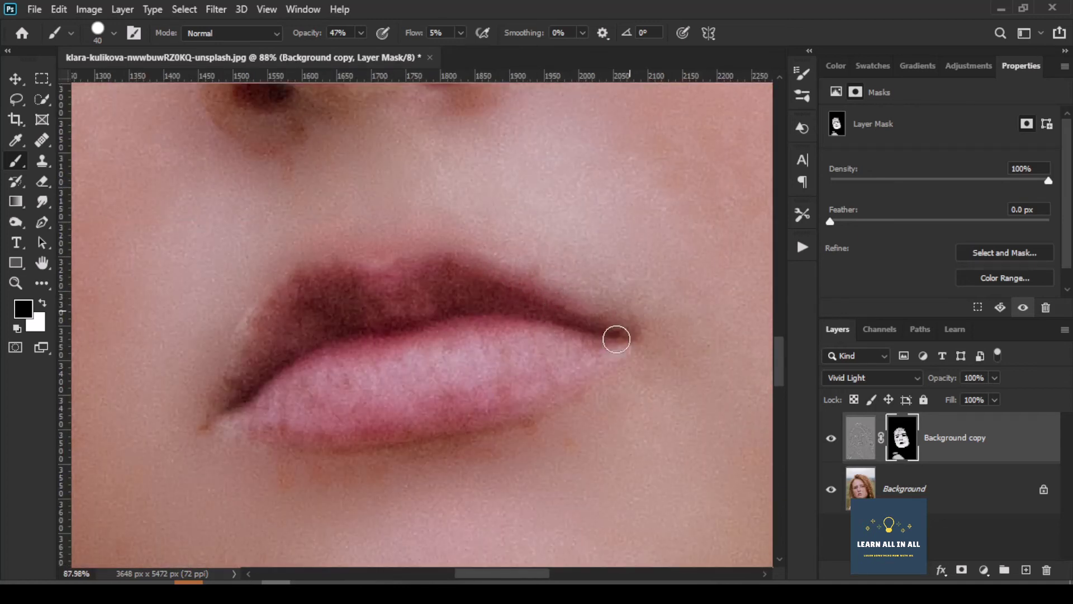
{"action": "mouse_move", "coordinate": [419, 269]}
{"action": "left_mouse_down"}
{"action": "mouse_move", "coordinate": [398, 261]}
{"action": "mouse_move", "coordinate": [467, 343]}
{"action": "mouse_move", "coordinate": [583, 355]}
{"action": "mouse_move", "coordinate": [609, 312]}
{"action": "left_mouse_up"}
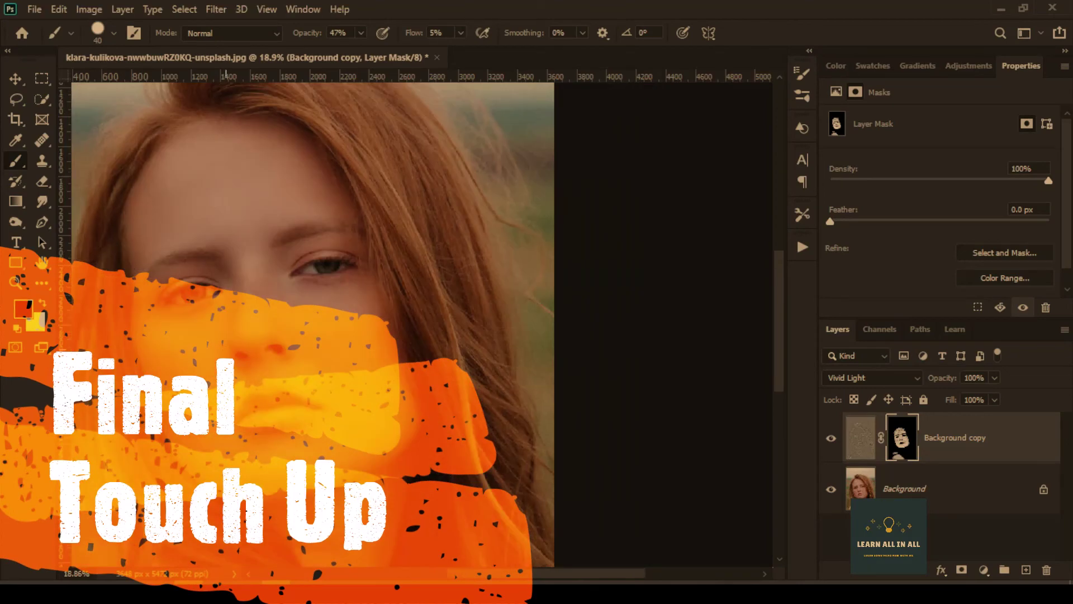
{"action": "scroll", "coordinate": [288, 159], "scroll_direction": "up", "scroll_amount": 5}
{"action": "scroll", "coordinate": [287, 160], "scroll_direction": "up", "scroll_amount": 1}
{"action": "scroll", "coordinate": [287, 160], "scroll_direction": "up", "scroll_amount": 1}
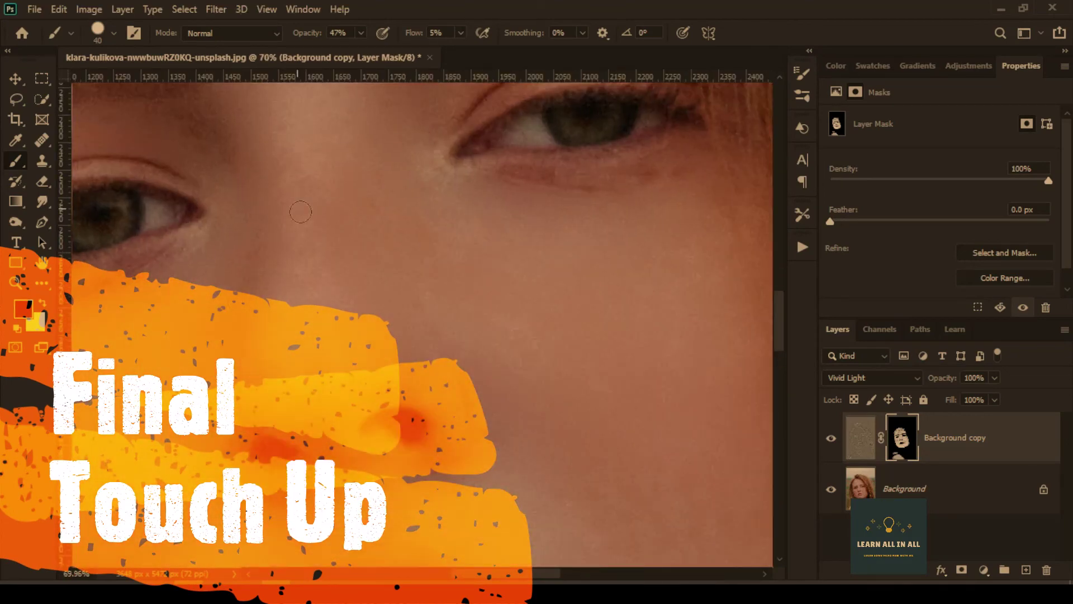
{"action": "scroll", "coordinate": [284, 274], "scroll_direction": "down", "scroll_amount": 3}
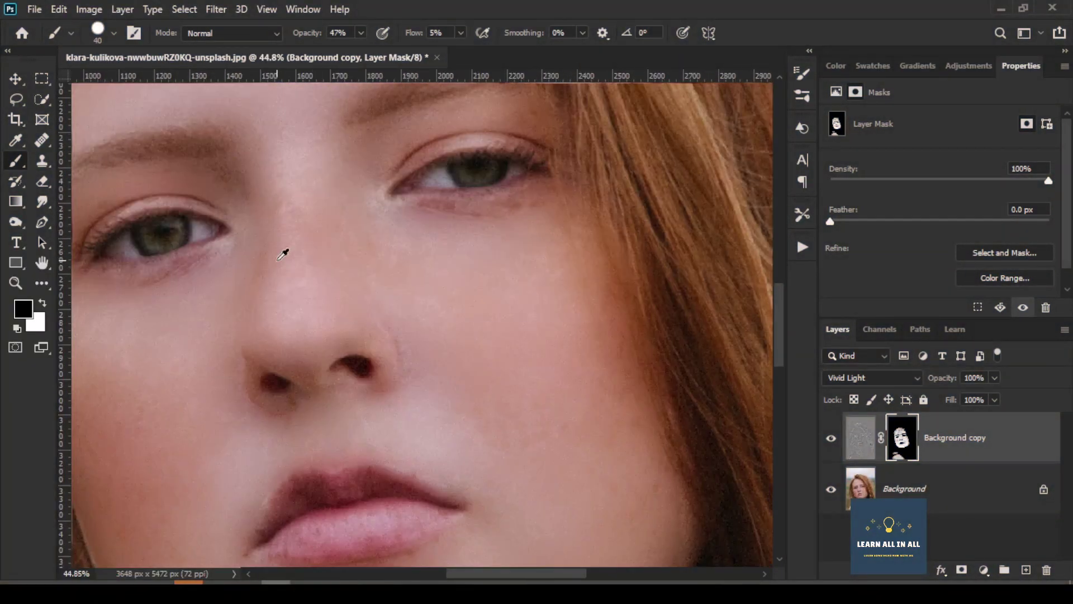
{"action": "scroll", "coordinate": [203, 192], "scroll_direction": "down", "scroll_amount": 3}
{"action": "scroll", "coordinate": [199, 203], "scroll_direction": "up", "scroll_amount": 5}
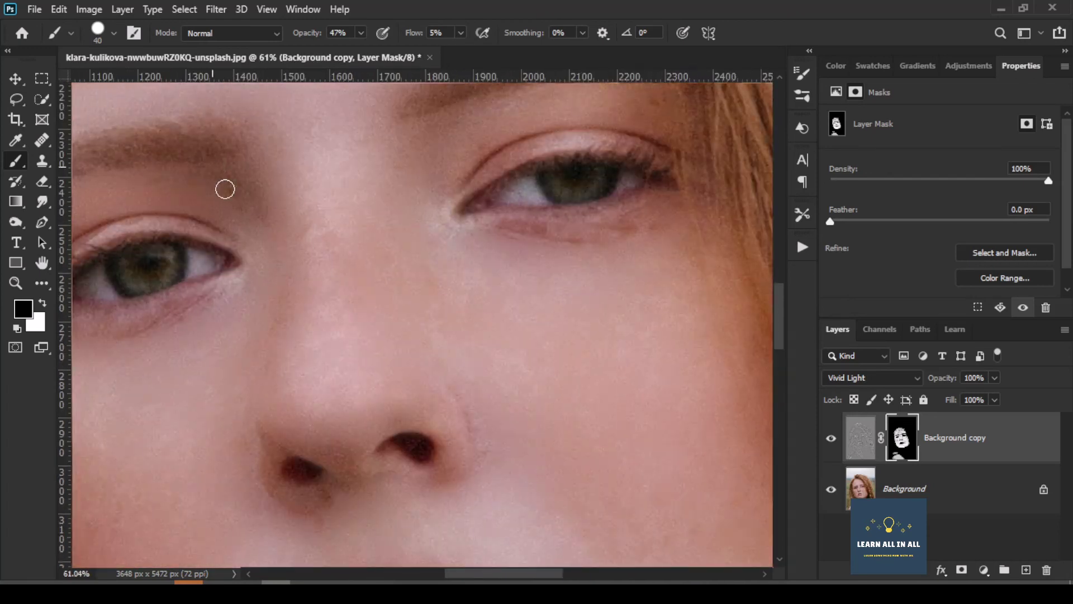
{"action": "scroll", "coordinate": [211, 158], "scroll_direction": "down", "scroll_amount": 3}
{"action": "scroll", "coordinate": [297, 152], "scroll_direction": "up", "scroll_amount": 2}
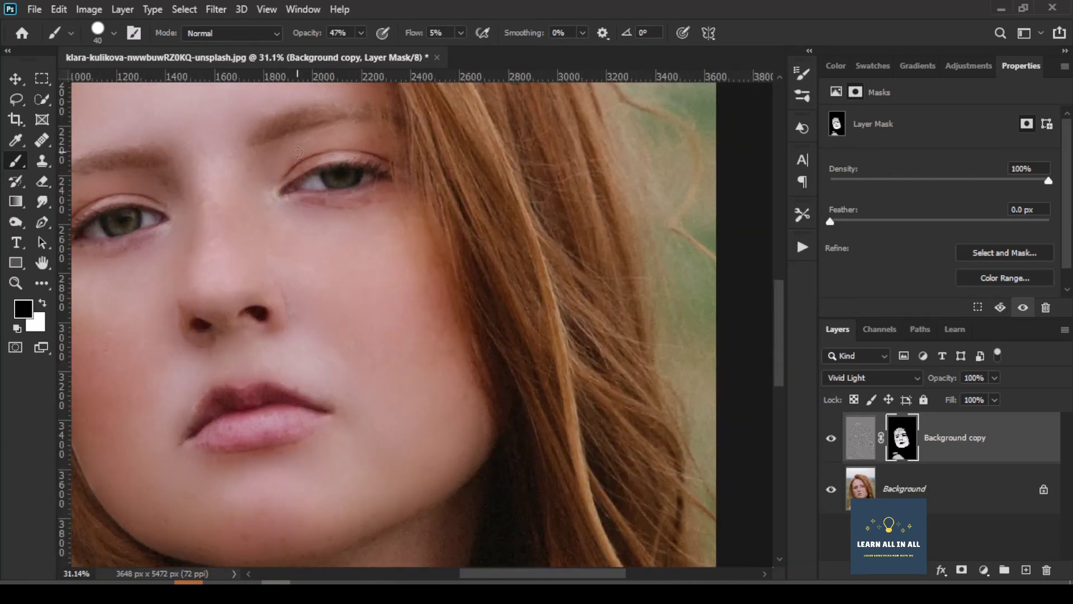
{"action": "scroll", "coordinate": [297, 152], "scroll_direction": "up", "scroll_amount": 2}
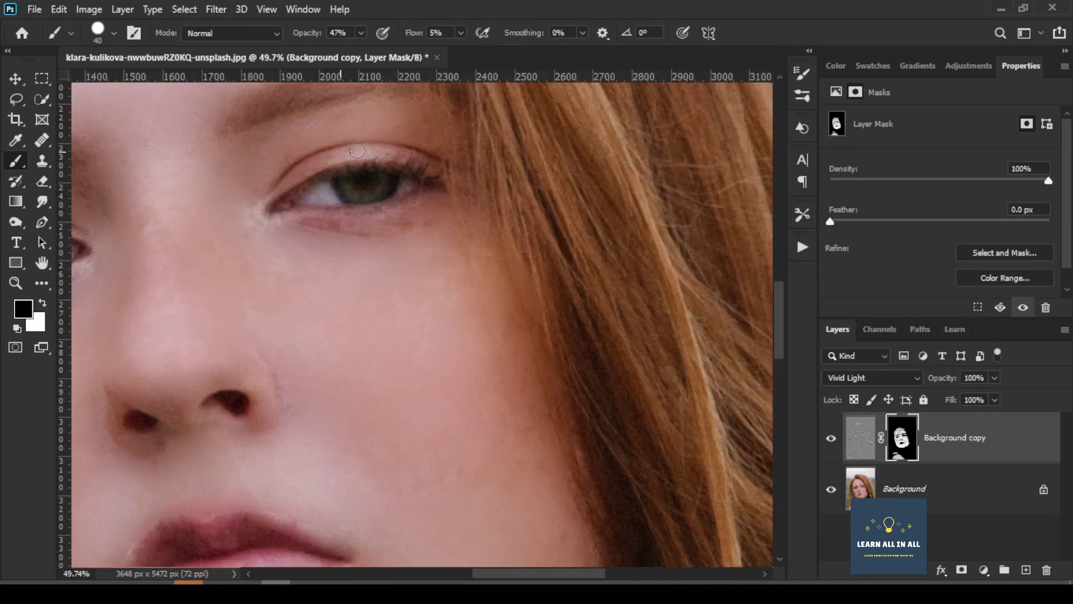
{"action": "scroll", "coordinate": [421, 151], "scroll_direction": "down", "scroll_amount": 5}
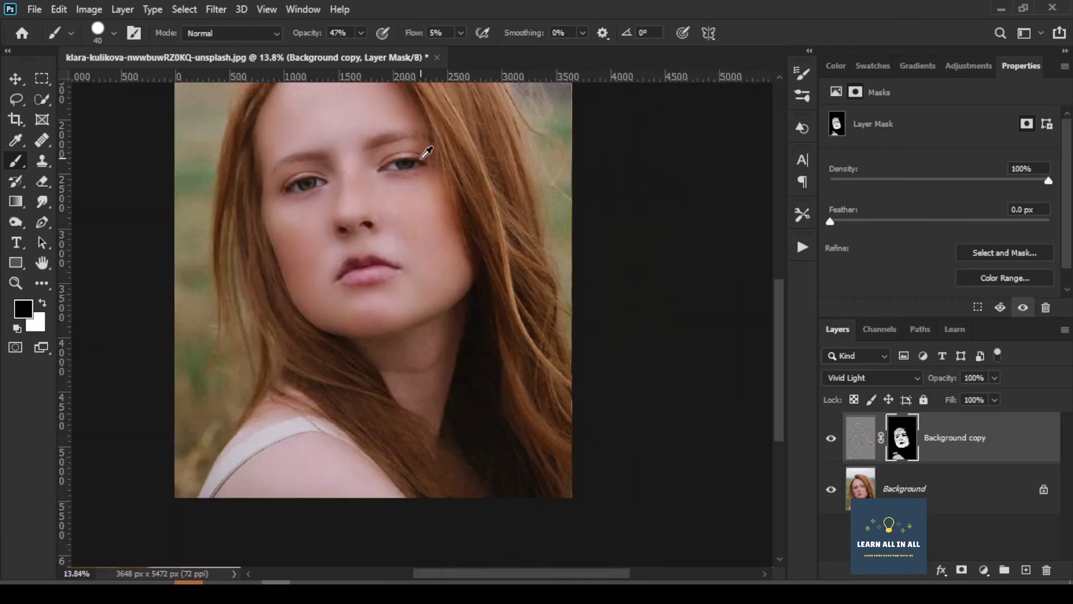
{"action": "left_click", "coordinate": [832, 441]}
{"action": "left_click", "coordinate": [832, 440]}
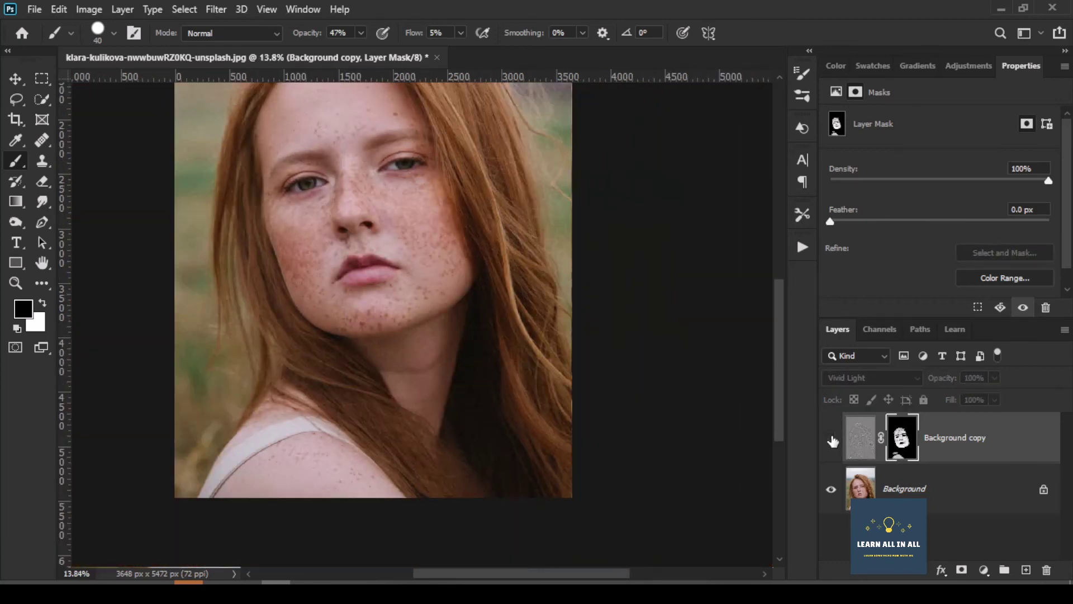
{"action": "left_click", "coordinate": [831, 441]}
{"action": "left_click", "coordinate": [833, 441]}
{"action": "scroll", "coordinate": [251, 199], "scroll_direction": "up", "scroll_amount": 2}
{"action": "scroll", "coordinate": [235, 195], "scroll_direction": "up", "scroll_amount": 2}
{"action": "scroll", "coordinate": [224, 193], "scroll_direction": "up", "scroll_amount": 1}
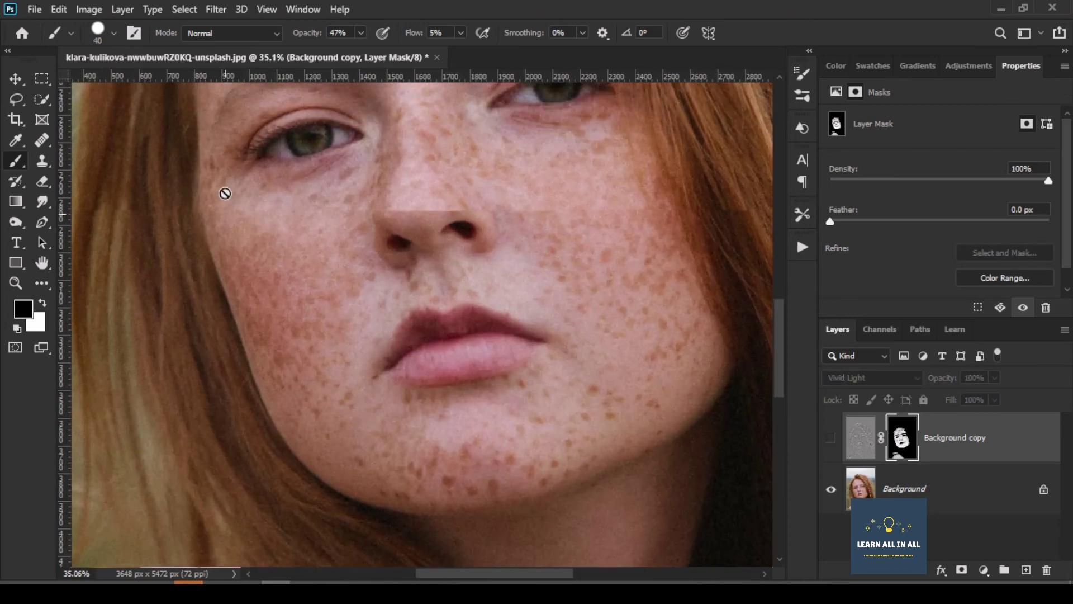
{"action": "left_click", "coordinate": [832, 441]}
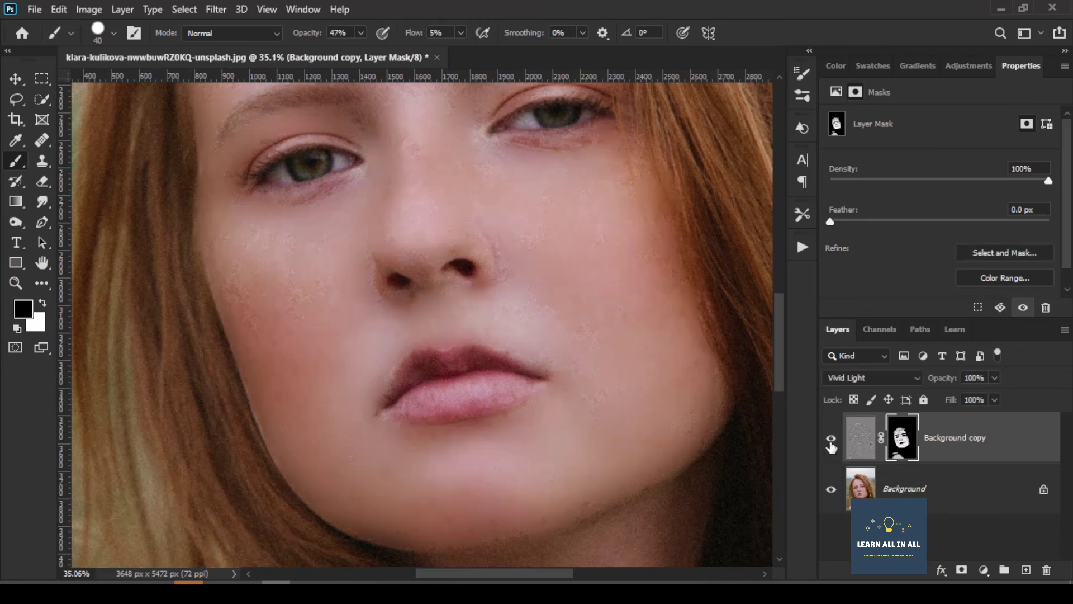
{"action": "left_click", "coordinate": [832, 441]}
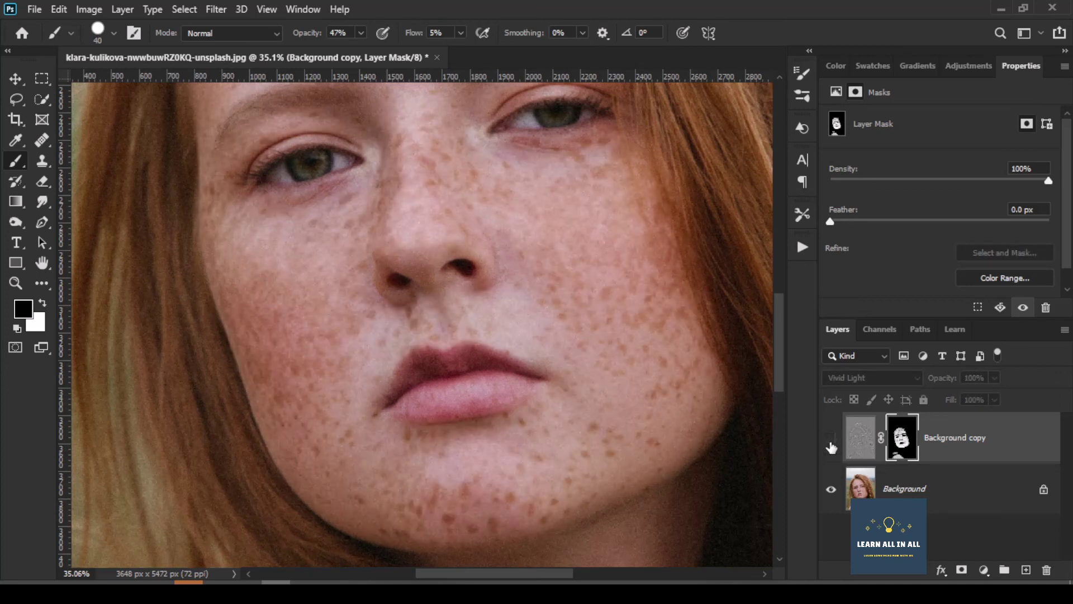
{"action": "left_click", "coordinate": [832, 441]}
{"action": "left_click", "coordinate": [832, 442]}
{"action": "left_click", "coordinate": [832, 441]}
Switch to white and toggle the smoothing layer off and on to compare skin.
{"action": "scroll", "coordinate": [453, 311], "scroll_direction": "up", "scroll_amount": 3}
{"action": "scroll", "coordinate": [432, 325], "scroll_direction": "up", "scroll_amount": 2}
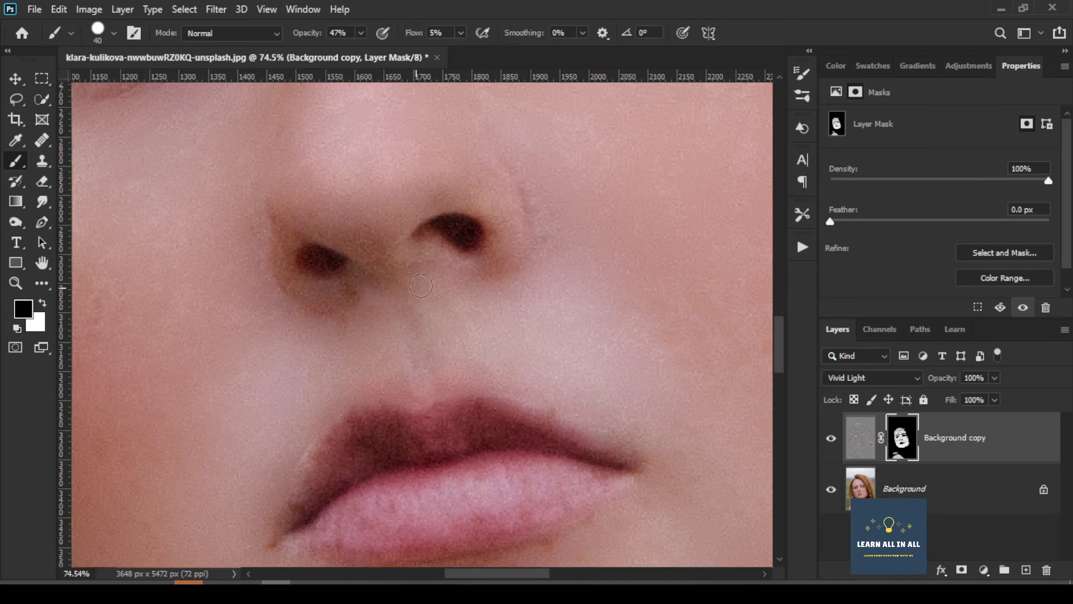
{"action": "key", "text": "x"}
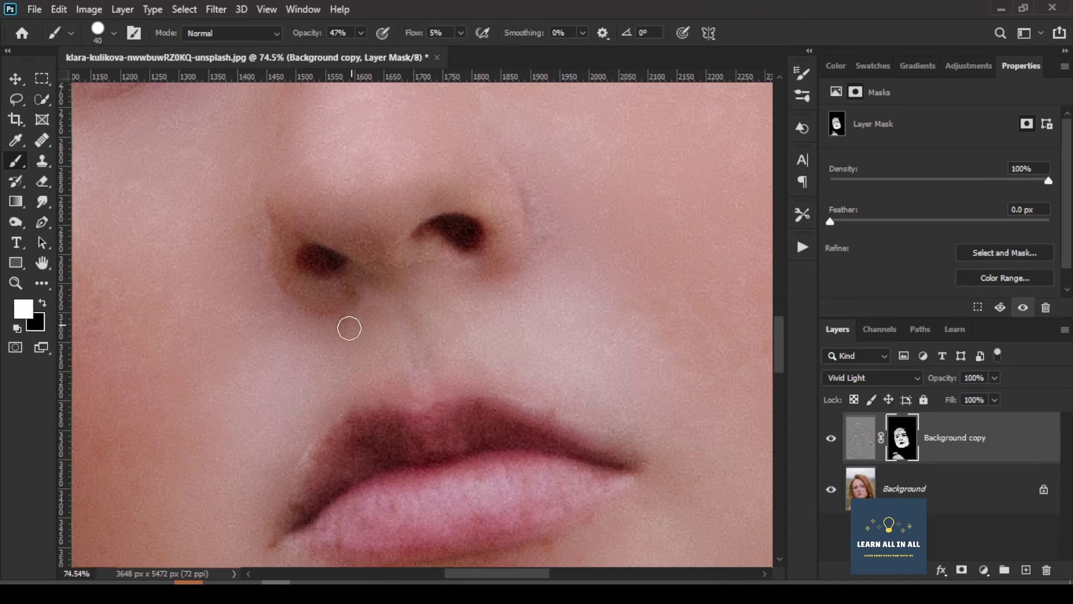
{"action": "left_click", "coordinate": [827, 438]}
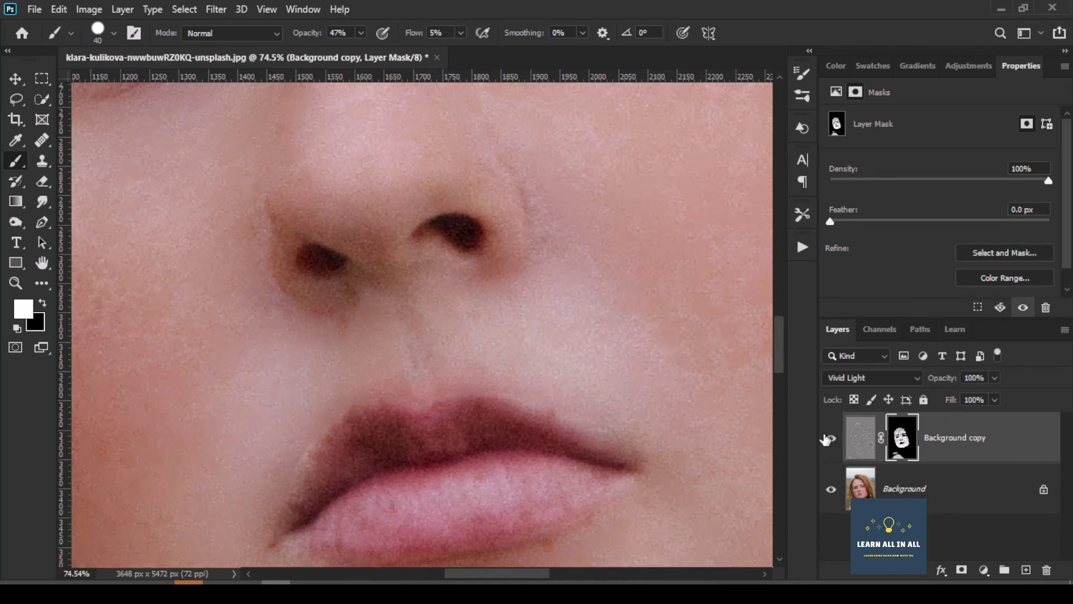
{"action": "left_click", "coordinate": [826, 439]}
{"action": "left_click", "coordinate": [827, 438]}
Zoom to the upper lip, swapping between black and white for mask touch-ups.
{"action": "key", "text": "x"}
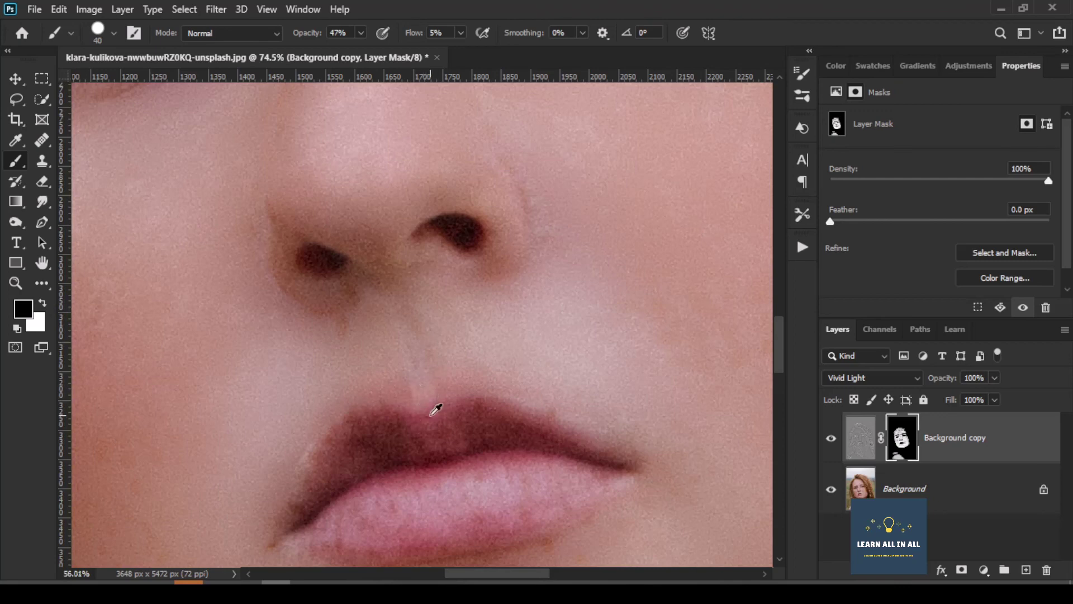
{"action": "scroll", "coordinate": [433, 407], "scroll_direction": "down", "scroll_amount": 3}
{"action": "scroll", "coordinate": [411, 402], "scroll_direction": "up", "scroll_amount": 2}
{"action": "scroll", "coordinate": [410, 401], "scroll_direction": "up", "scroll_amount": 2}
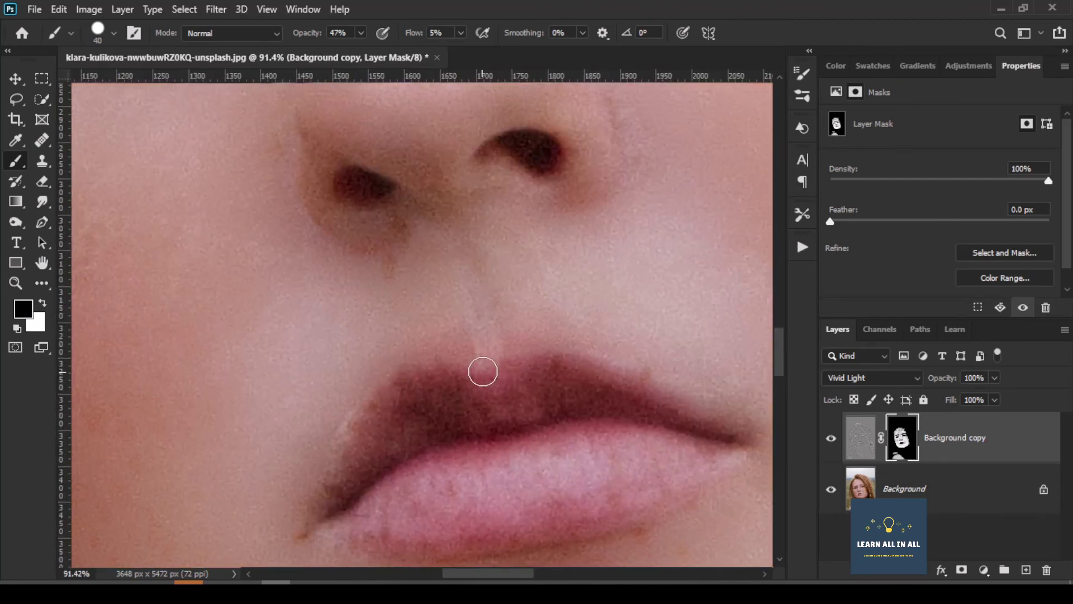
{"action": "scroll", "coordinate": [493, 376], "scroll_direction": "up", "scroll_amount": 2}
{"action": "key", "text": "x"}
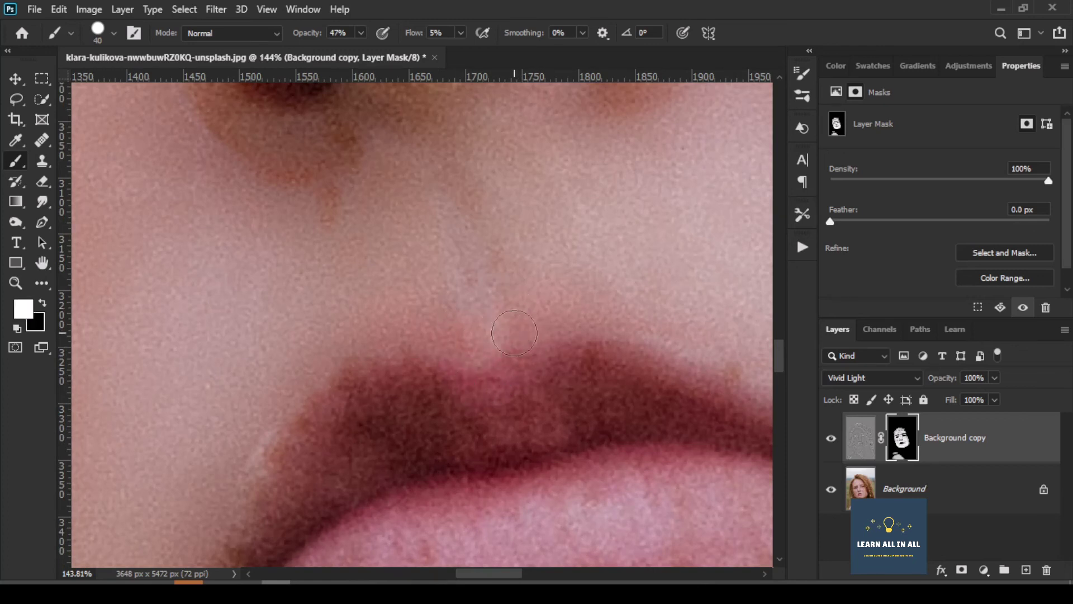
{"action": "scroll", "coordinate": [504, 380], "scroll_direction": "down", "scroll_amount": 3}
{"action": "scroll", "coordinate": [514, 397], "scroll_direction": "down", "scroll_amount": 2}
{"action": "scroll", "coordinate": [518, 403], "scroll_direction": "down", "scroll_amount": 2}
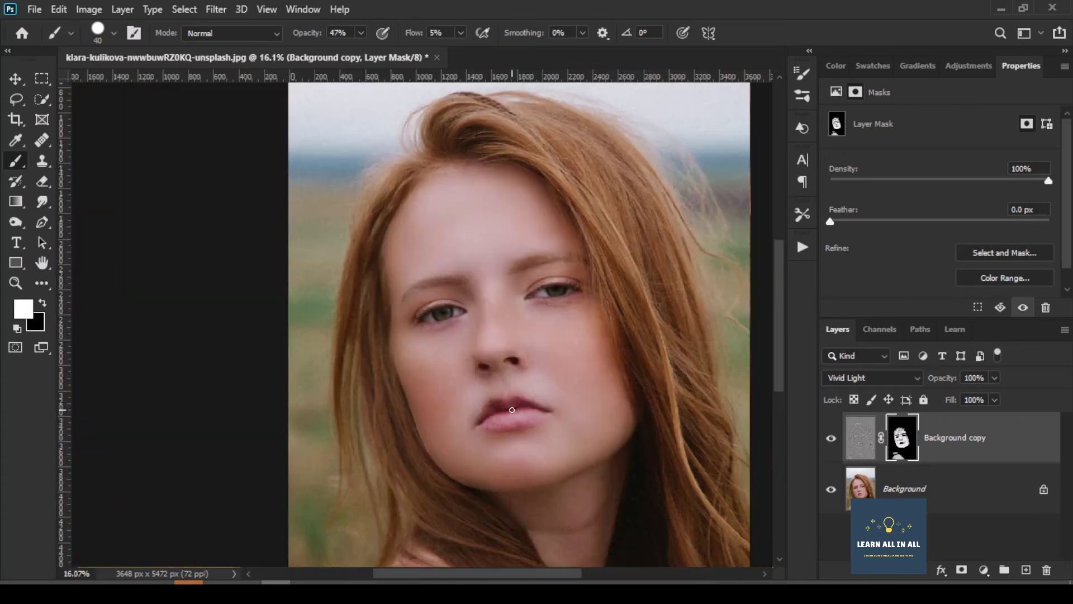
{"action": "left_click", "coordinate": [838, 439]}
{"action": "left_click", "coordinate": [838, 439]}
{"action": "scroll", "coordinate": [522, 359], "scroll_direction": "up", "scroll_amount": 3}
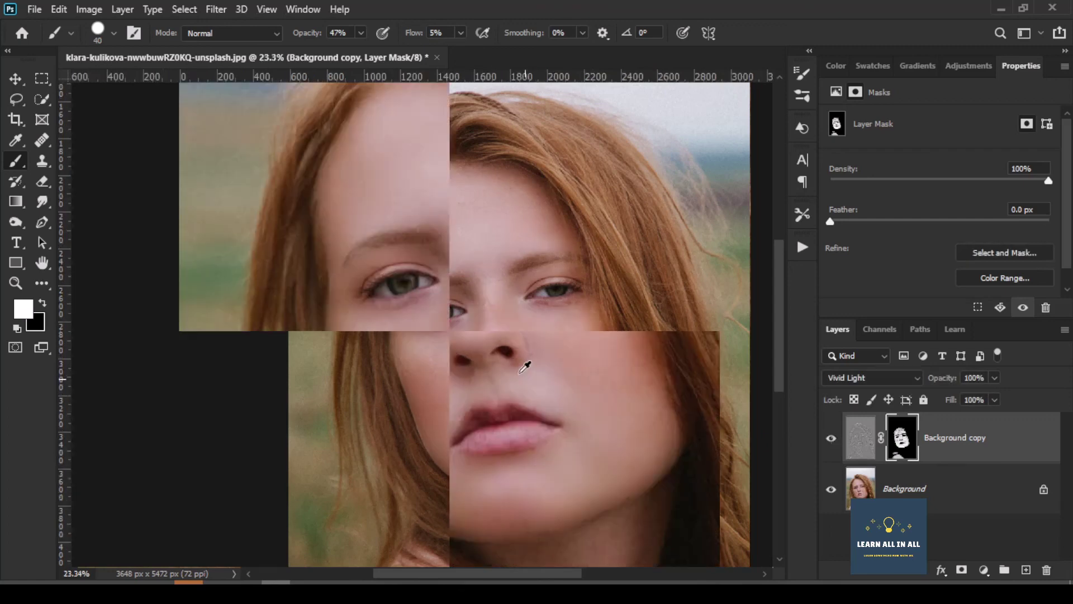
{"action": "left_click", "coordinate": [833, 439]}
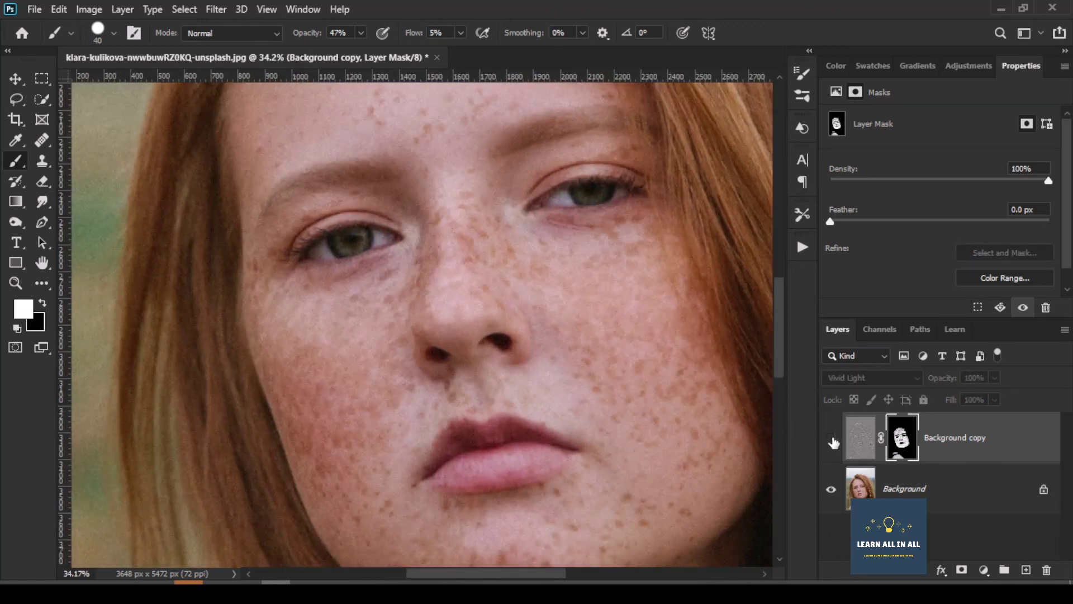
{"action": "left_click", "coordinate": [833, 440]}
{"action": "scroll", "coordinate": [504, 381], "scroll_direction": "down", "scroll_amount": 2}
{"action": "scroll", "coordinate": [504, 381], "scroll_direction": "down", "scroll_amount": 1}
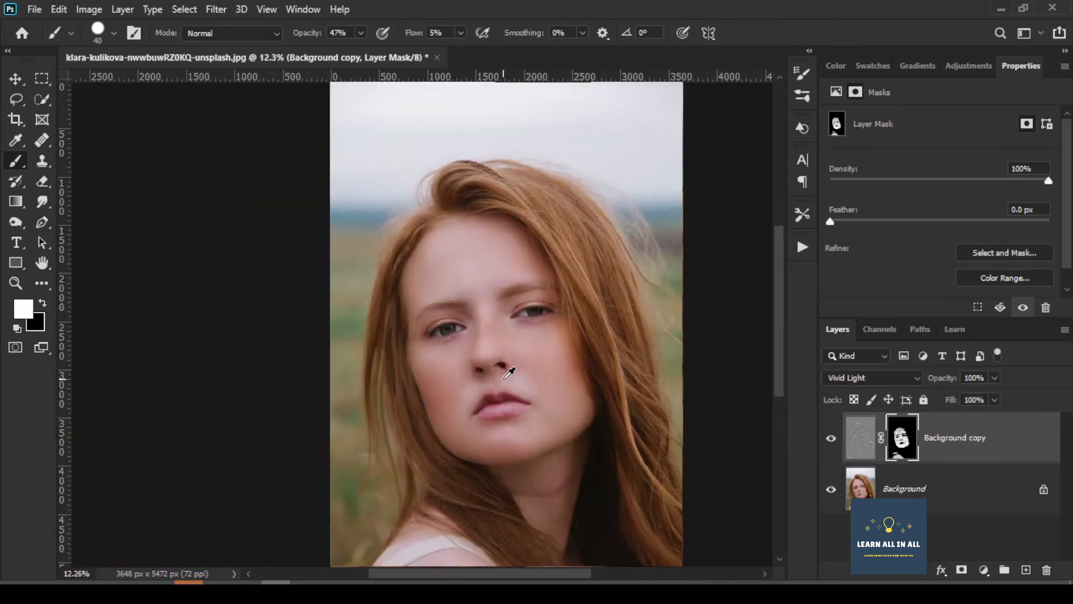
{"action": "scroll", "coordinate": [504, 381], "scroll_direction": "down", "scroll_amount": 2}
{"action": "scroll", "coordinate": [504, 381], "scroll_direction": "up", "scroll_amount": 1}
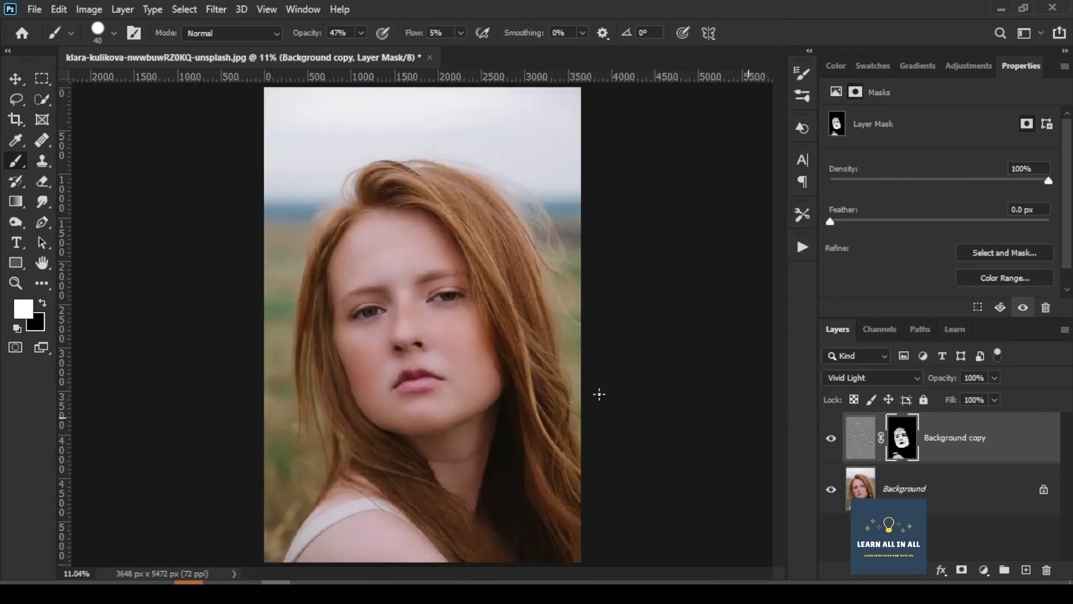
{"action": "scroll", "coordinate": [422, 393], "scroll_direction": "up", "scroll_amount": 1}
{"action": "scroll", "coordinate": [420, 371], "scroll_direction": "up", "scroll_amount": 4}
{"action": "scroll", "coordinate": [407, 347], "scroll_direction": "up", "scroll_amount": 2}
{"action": "scroll", "coordinate": [396, 289], "scroll_direction": "up", "scroll_amount": 2}
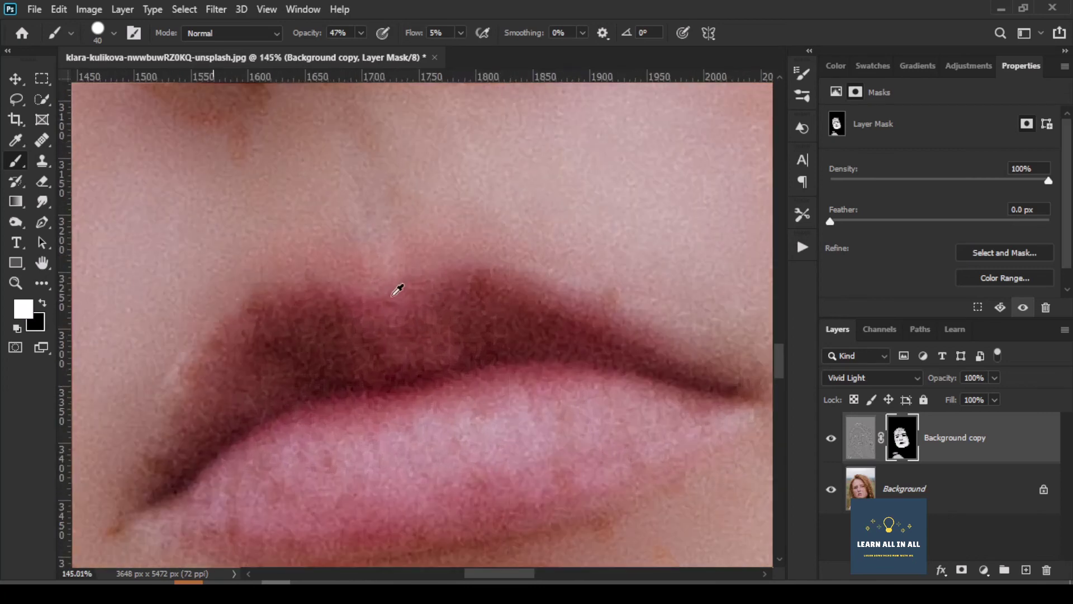
{"action": "scroll", "coordinate": [397, 289], "scroll_direction": "up", "scroll_amount": 1}
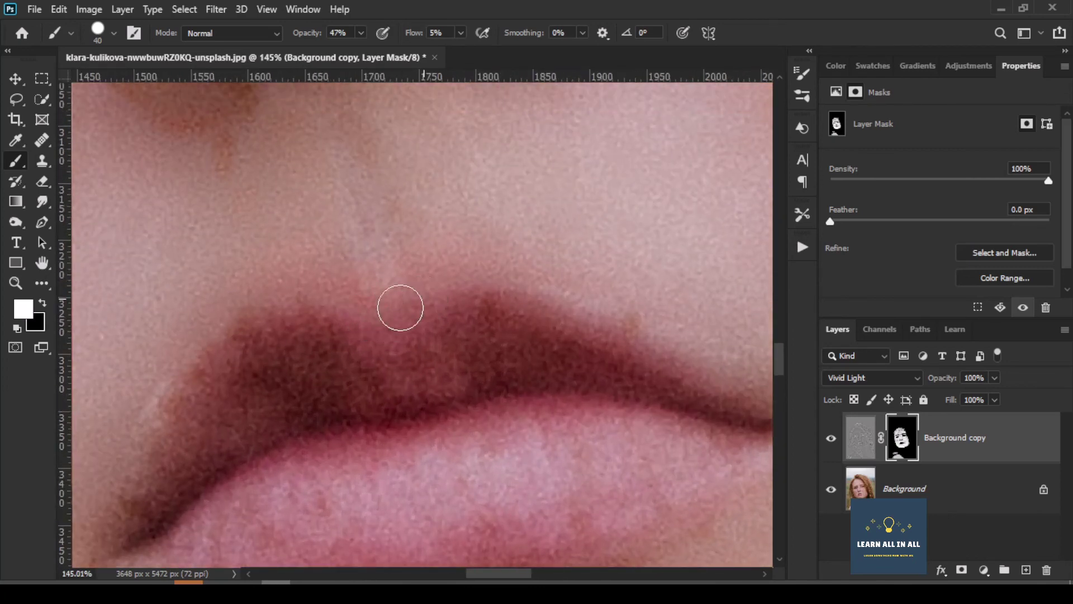
{"action": "scroll", "coordinate": [400, 307], "scroll_direction": "down", "scroll_amount": 1}
{"action": "scroll", "coordinate": [383, 347], "scroll_direction": "down", "scroll_amount": 2}
{"action": "scroll", "coordinate": [384, 353], "scroll_direction": "down", "scroll_amount": 2}
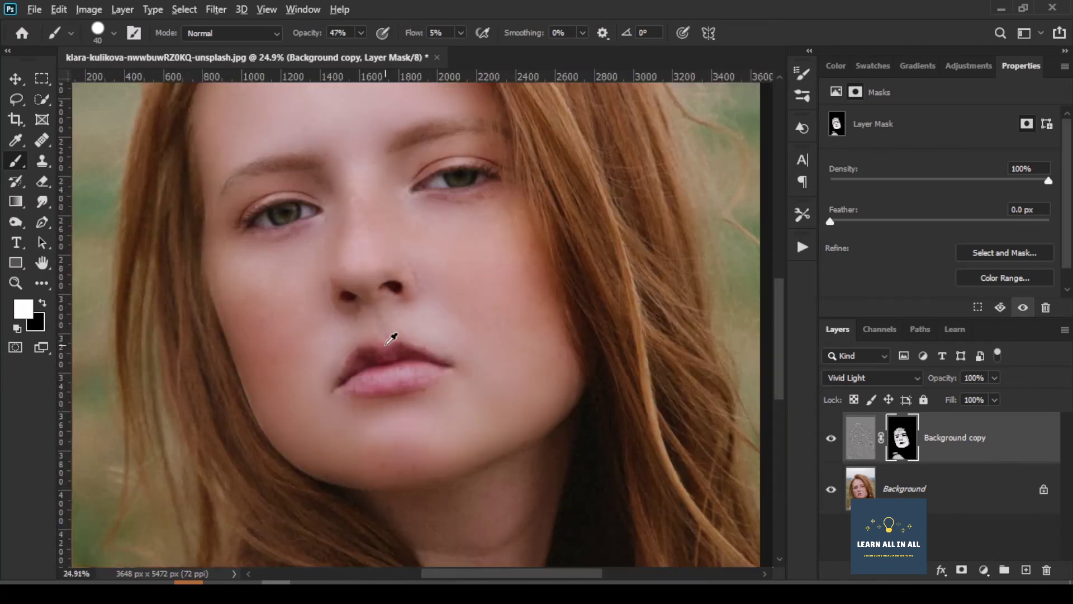
{"action": "scroll", "coordinate": [391, 339], "scroll_direction": "down", "scroll_amount": 1}
{"action": "left_click", "coordinate": [831, 439]}
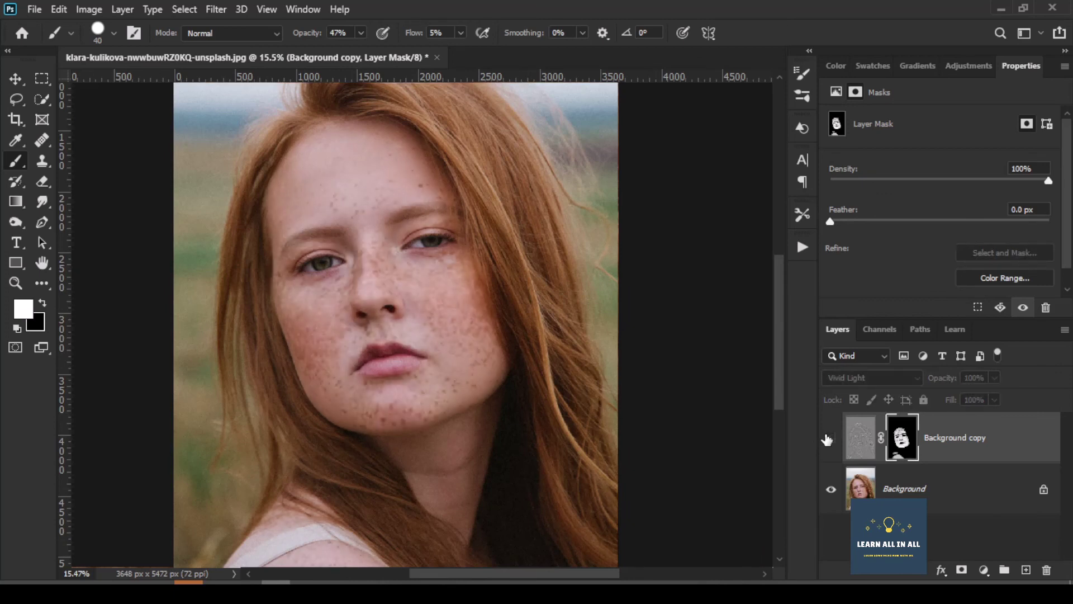
{"action": "left_click", "coordinate": [830, 439]}
{"action": "left_click", "coordinate": [830, 438]}
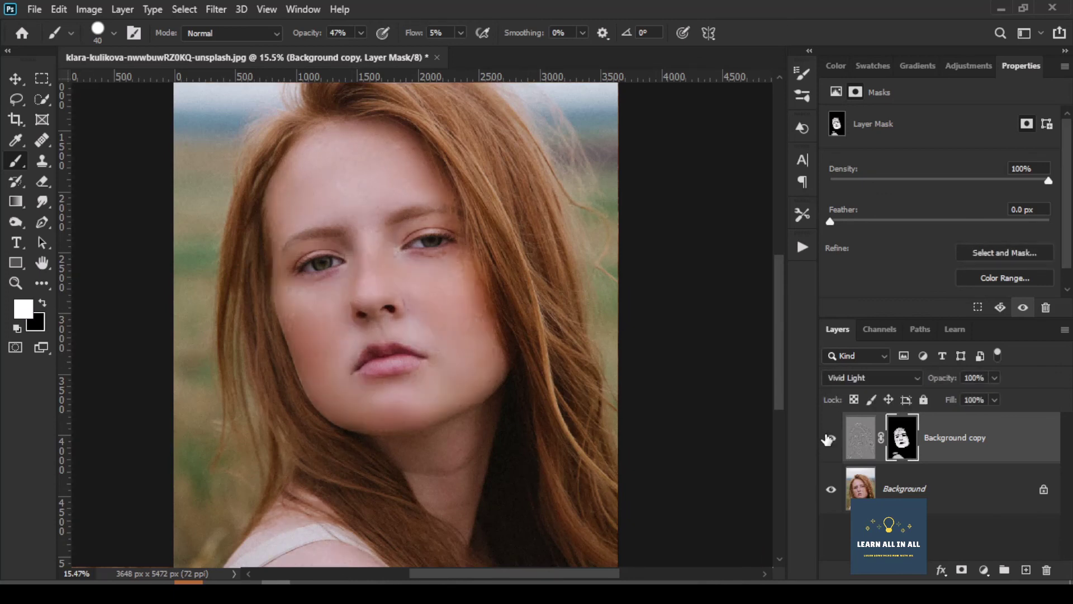